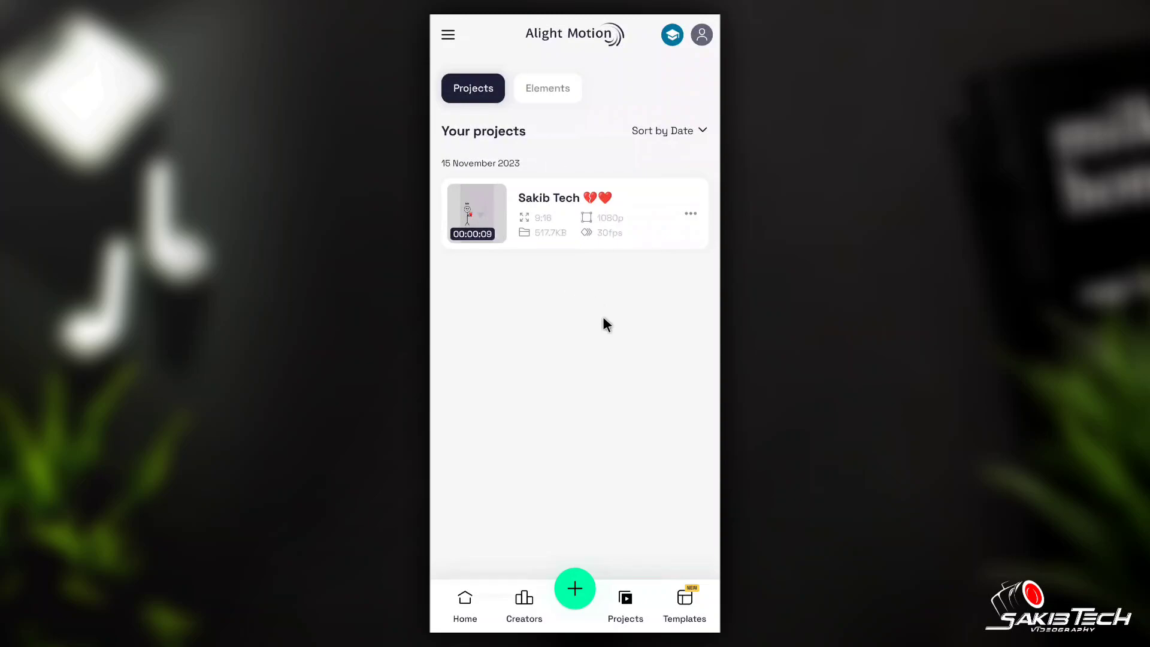
Open the Sakib Tech project and enter its "Me and emoji group" for editing
{"action": "left_click", "coordinate": [474, 224]}
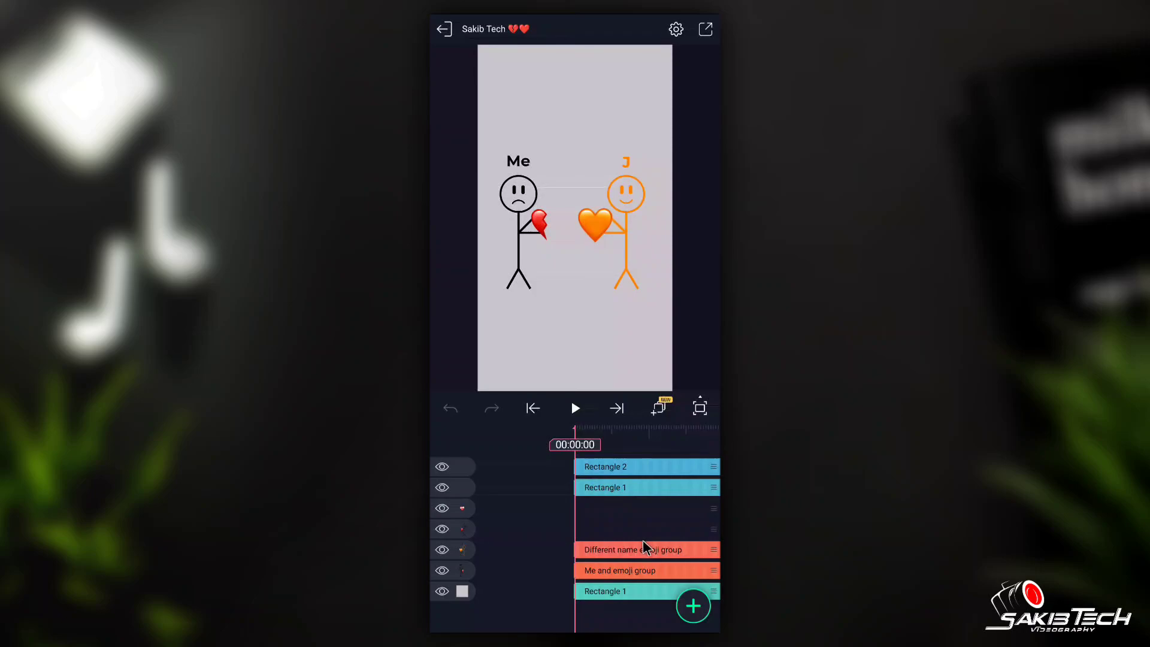
{"action": "left_click_drag", "start_coordinate": [661, 528], "coordinate": [587, 519]}
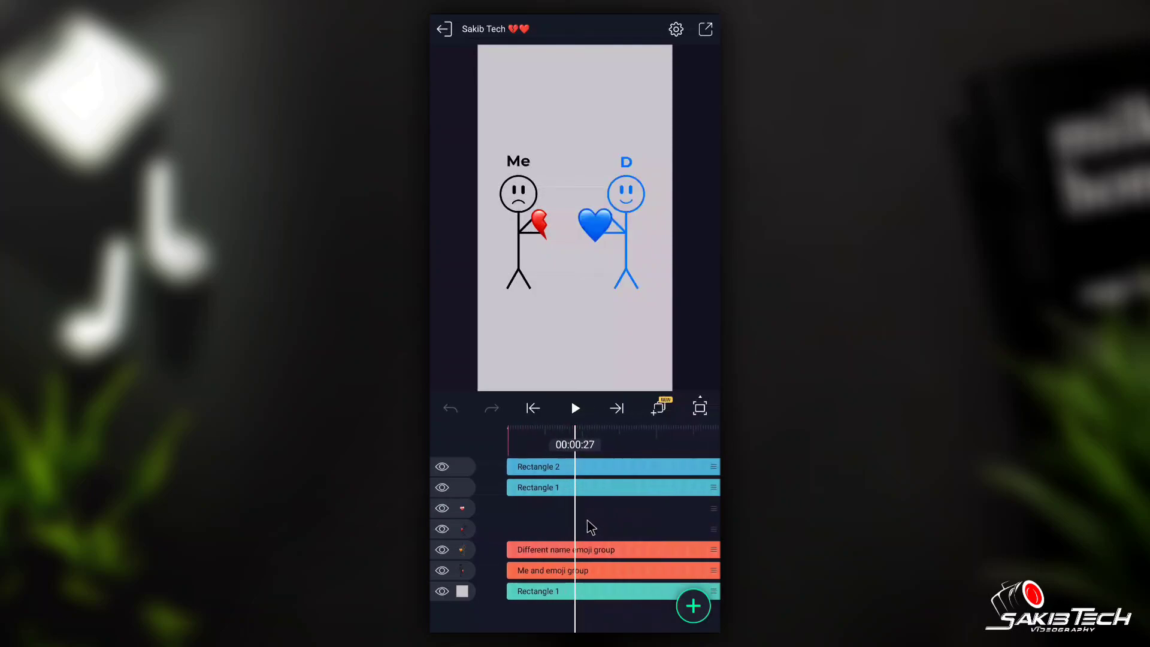
{"action": "left_click", "coordinate": [587, 570]}
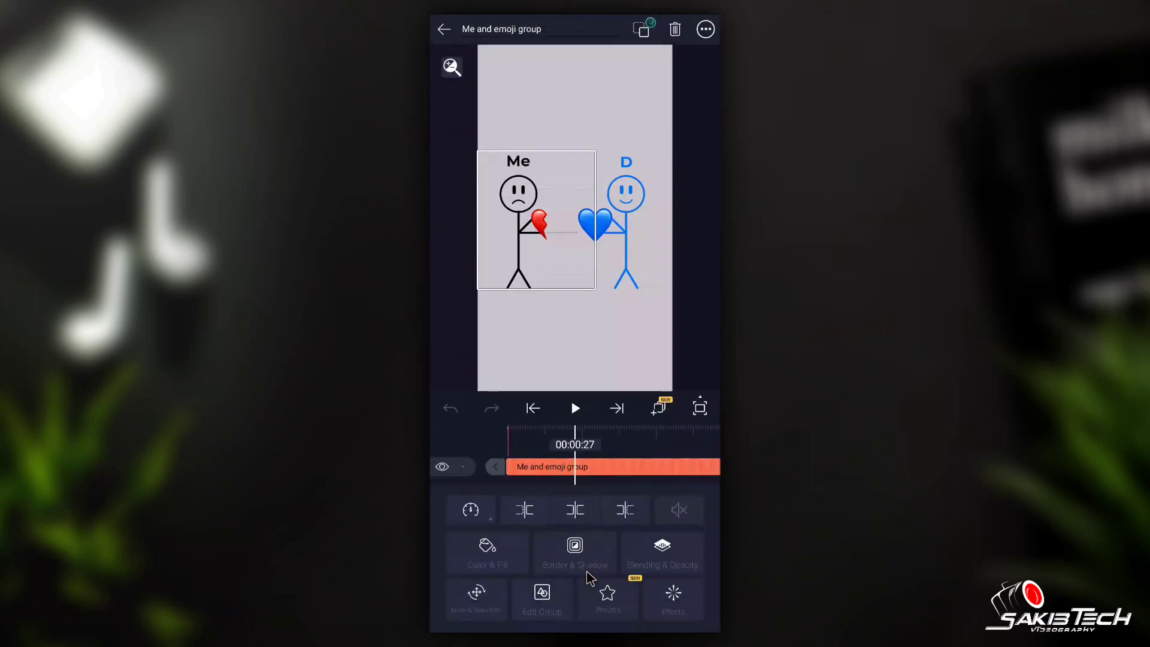
{"action": "left_click", "coordinate": [549, 604]}
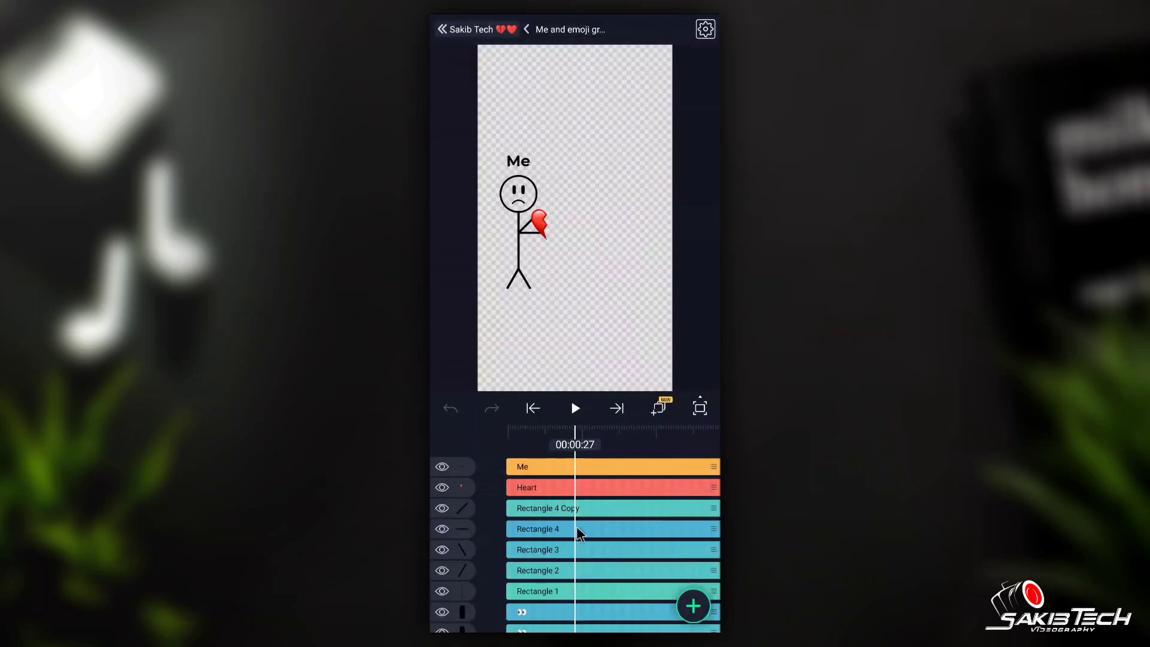
Enter the nested Heart group and open its broken-heart emoji text for editing
{"action": "left_click", "coordinate": [555, 487]}
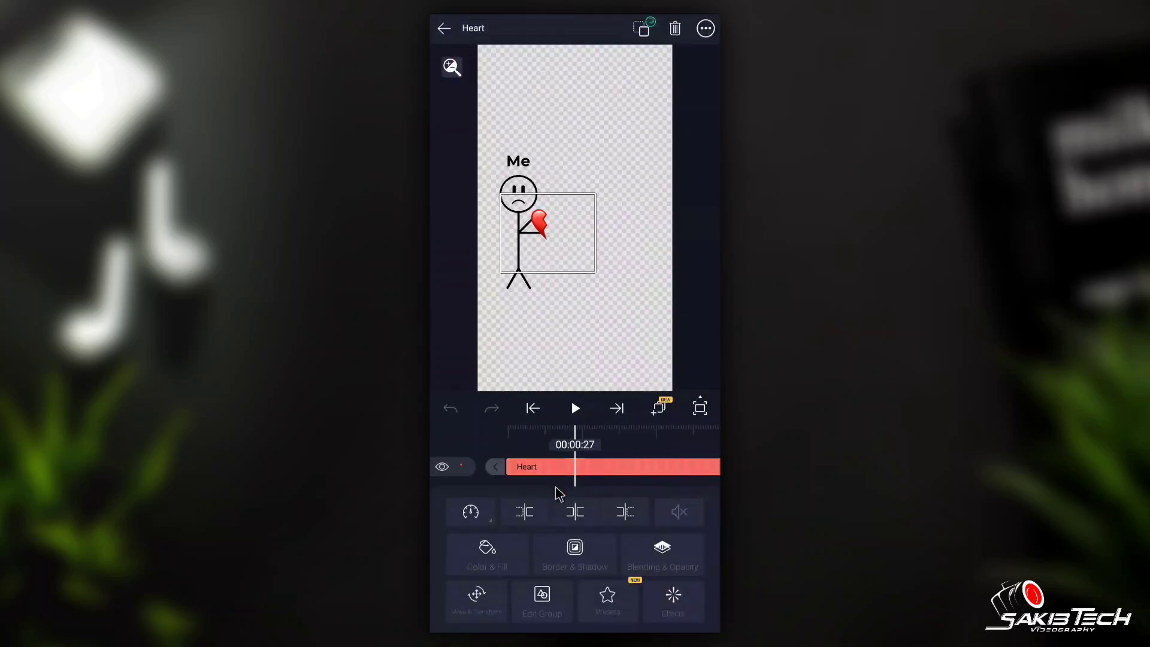
{"action": "left_click", "coordinate": [541, 610]}
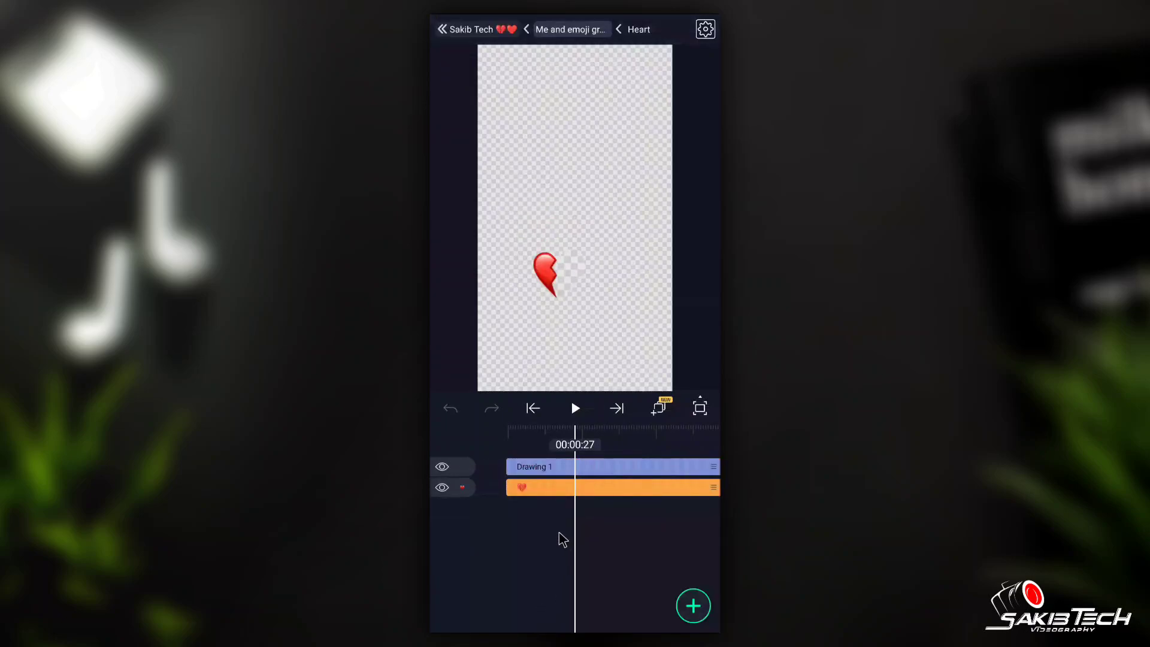
{"action": "left_click", "coordinate": [543, 487]}
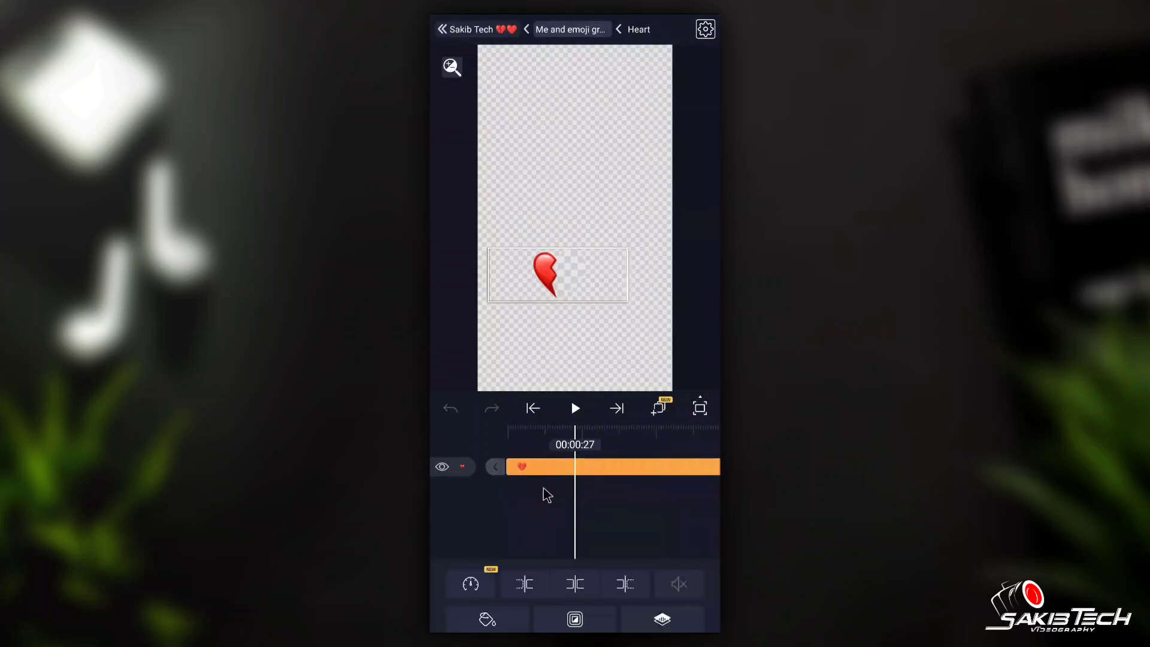
{"action": "left_click", "coordinate": [550, 599]}
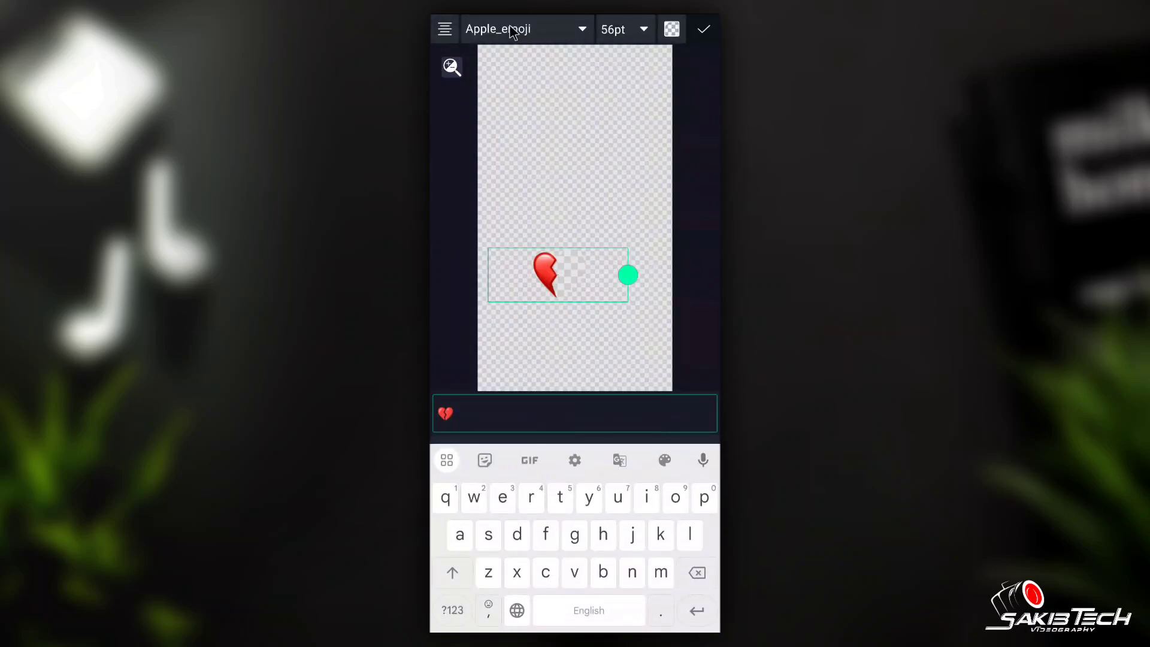
Import the Apple_emoji.ttf font, apply Apple_emoji to the broken-heart text, and return to the main project timeline
{"action": "left_click", "coordinate": [532, 34]}
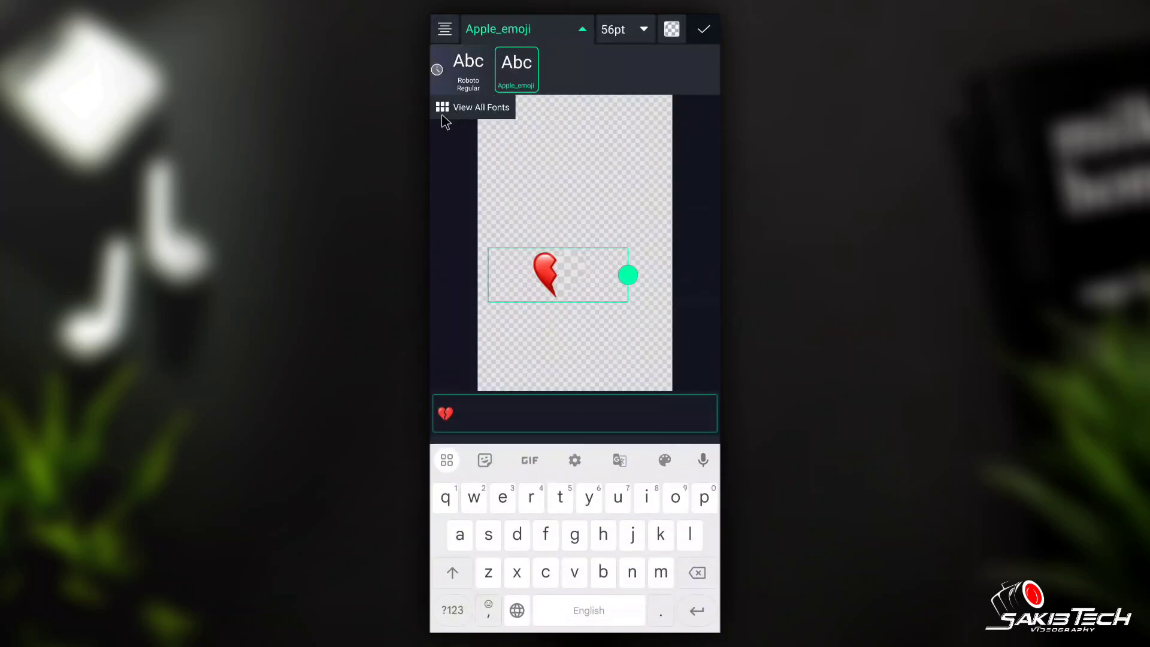
{"action": "left_click", "coordinate": [496, 109]}
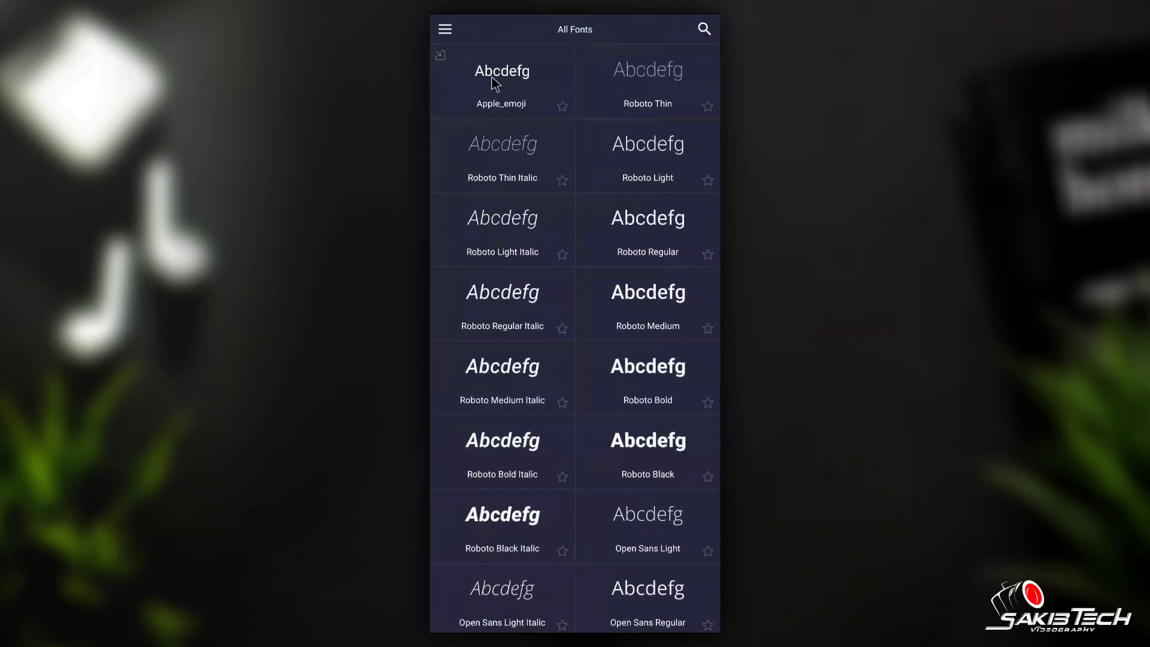
{"action": "left_click", "coordinate": [445, 30]}
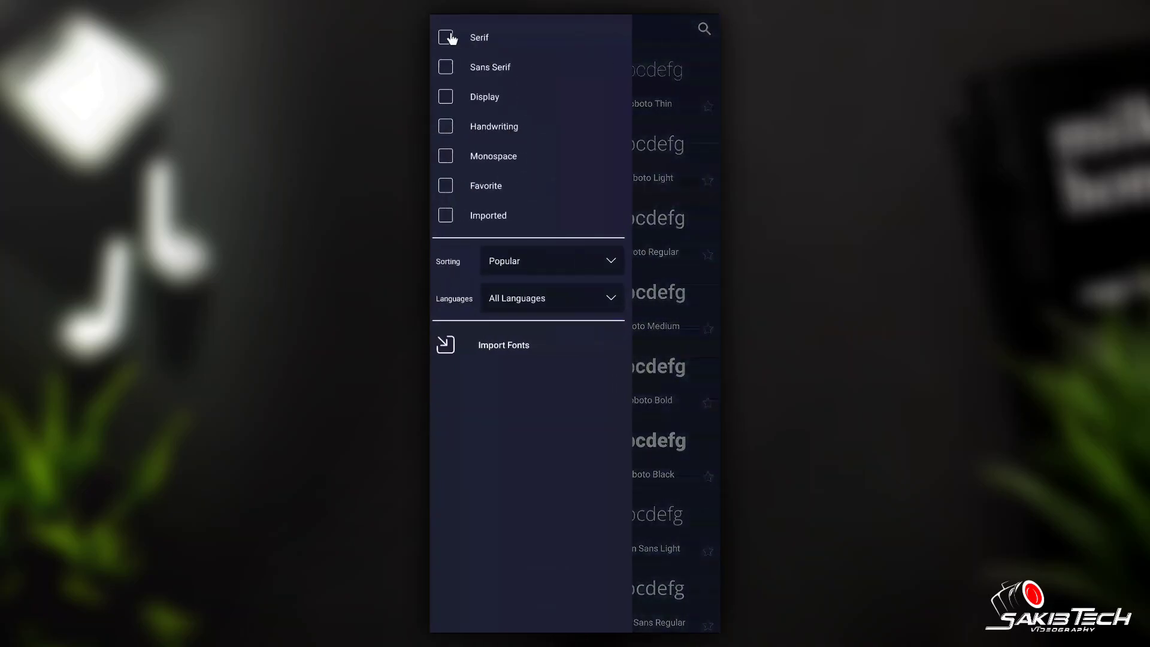
{"action": "left_click", "coordinate": [525, 352]}
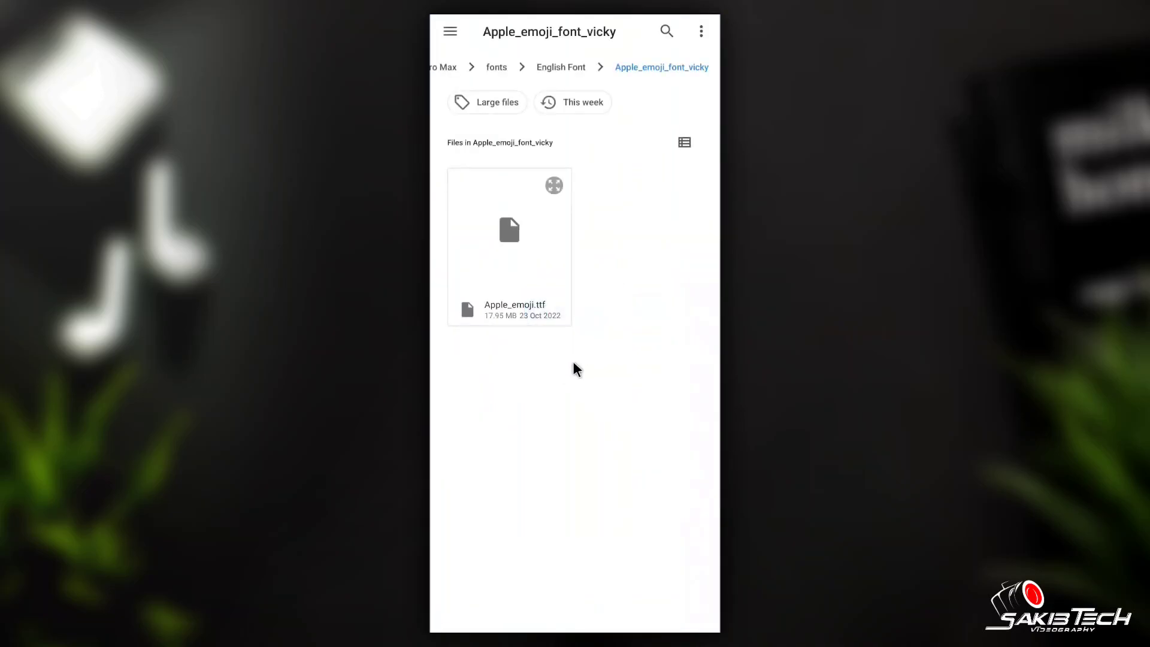
{"action": "left_click", "coordinate": [516, 267]}
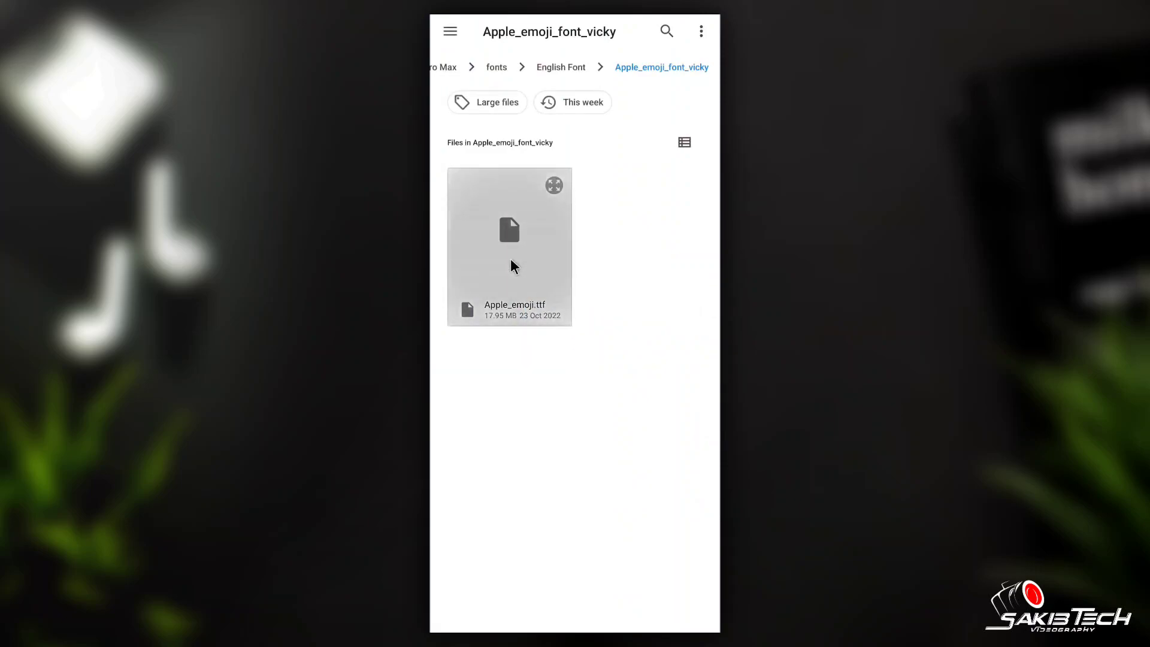
{"action": "left_click", "coordinate": [672, 352]}
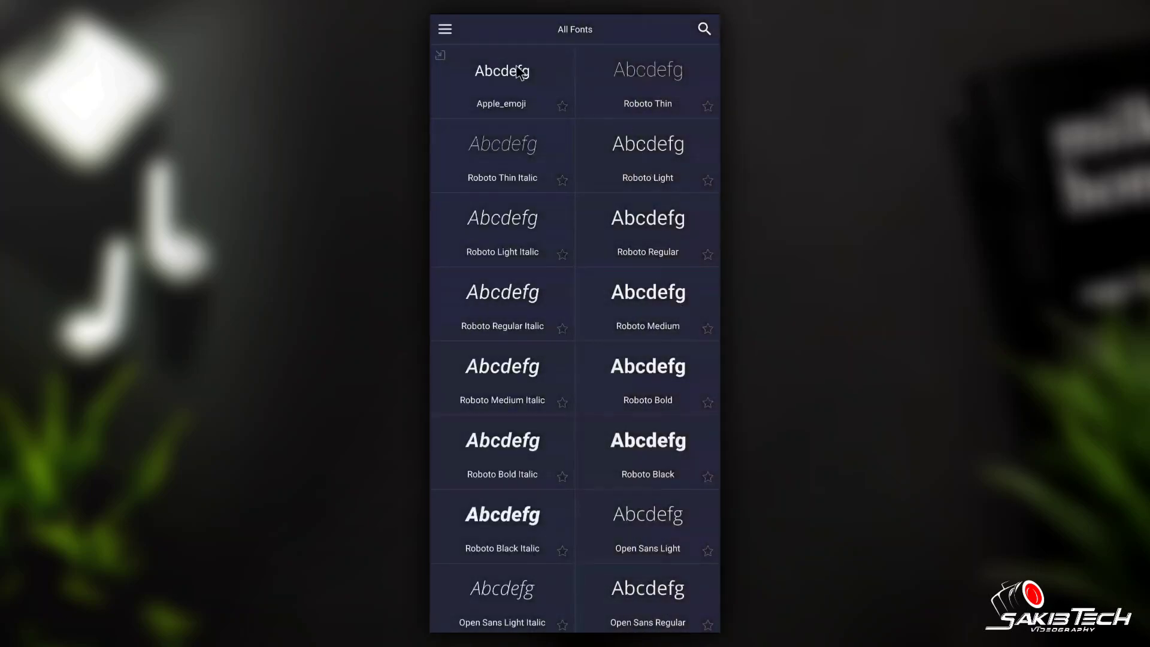
{"action": "left_click", "coordinate": [507, 98]}
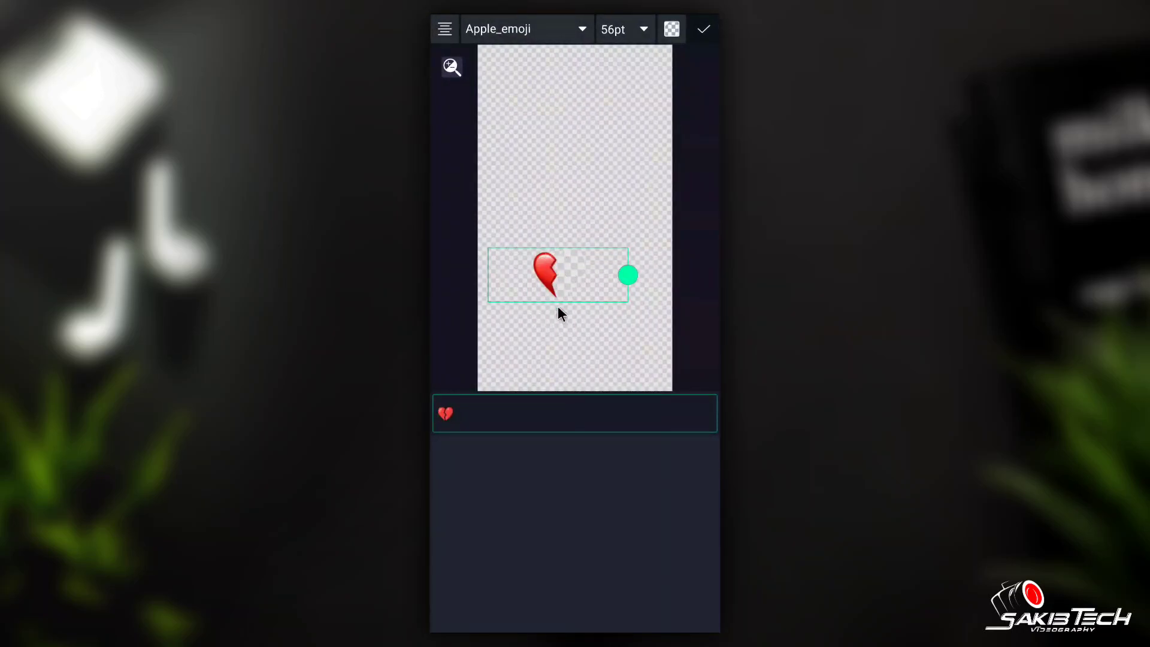
{"action": "left_click", "coordinate": [704, 30]}
{"action": "left_click", "coordinate": [705, 30]}
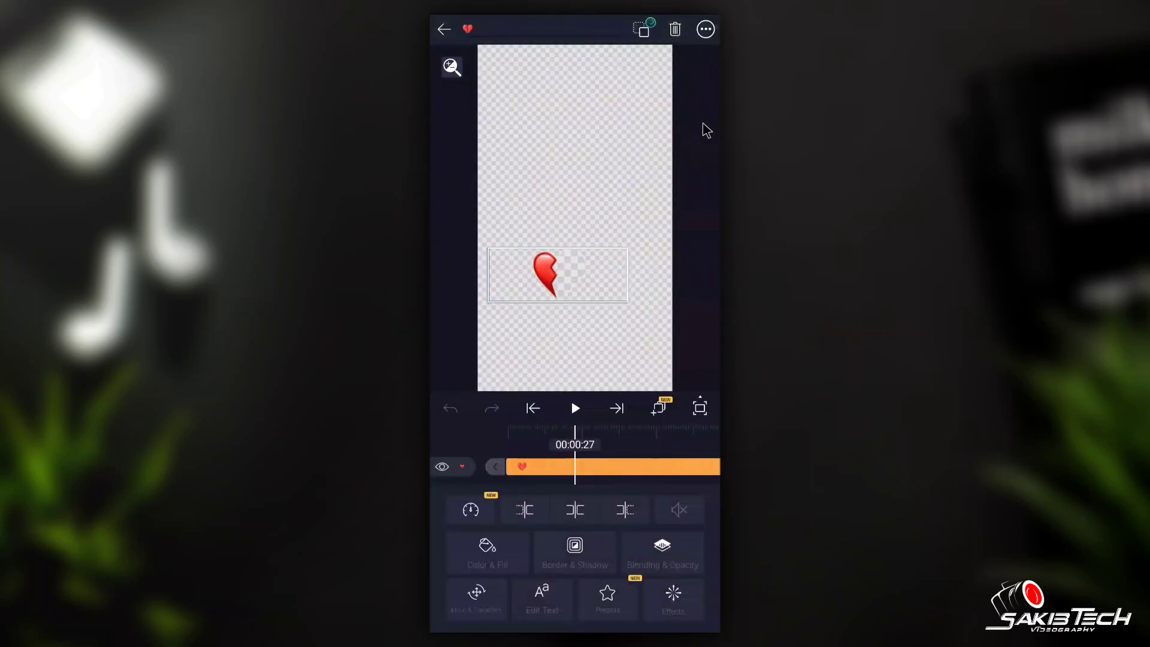
{"action": "key", "text": "Escape"}
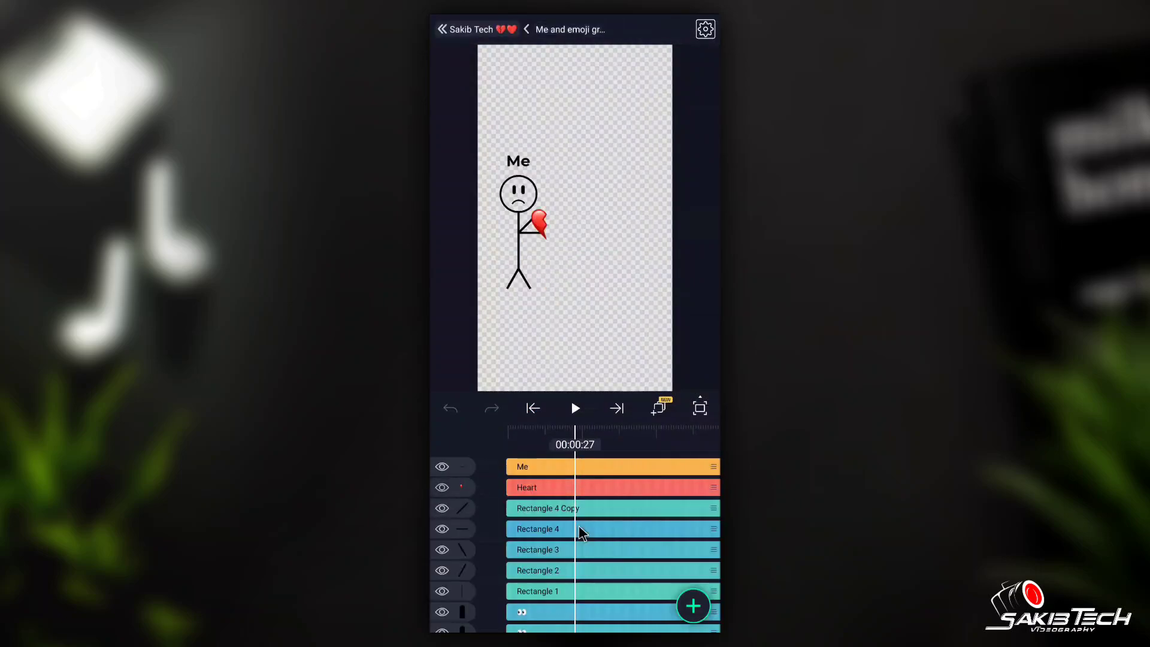
{"action": "key", "text": "Escape"}
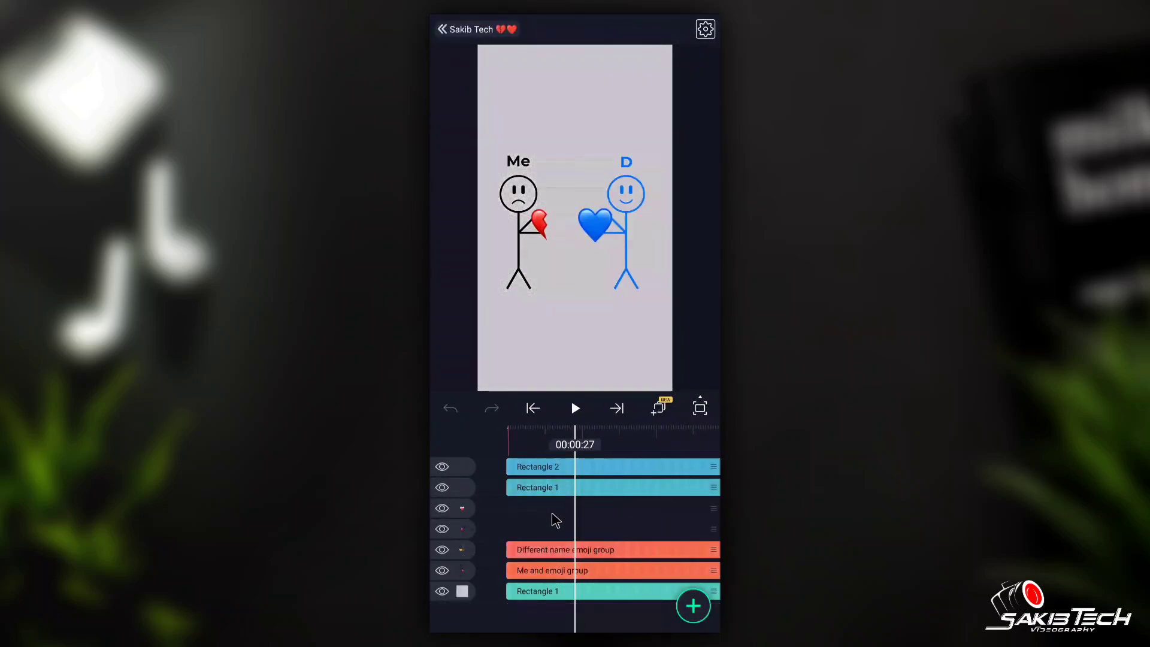
Enter the "Different name emoji group" and check the font choice of the orange heart text
{"action": "left_click", "coordinate": [604, 550]}
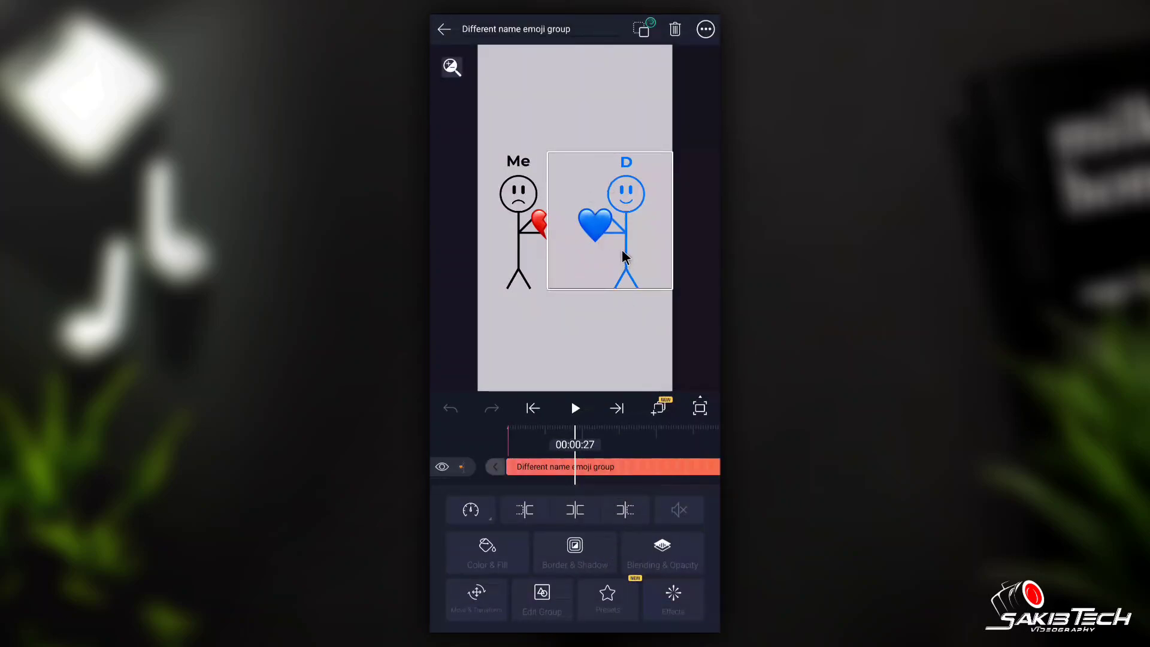
{"action": "left_click", "coordinate": [546, 608]}
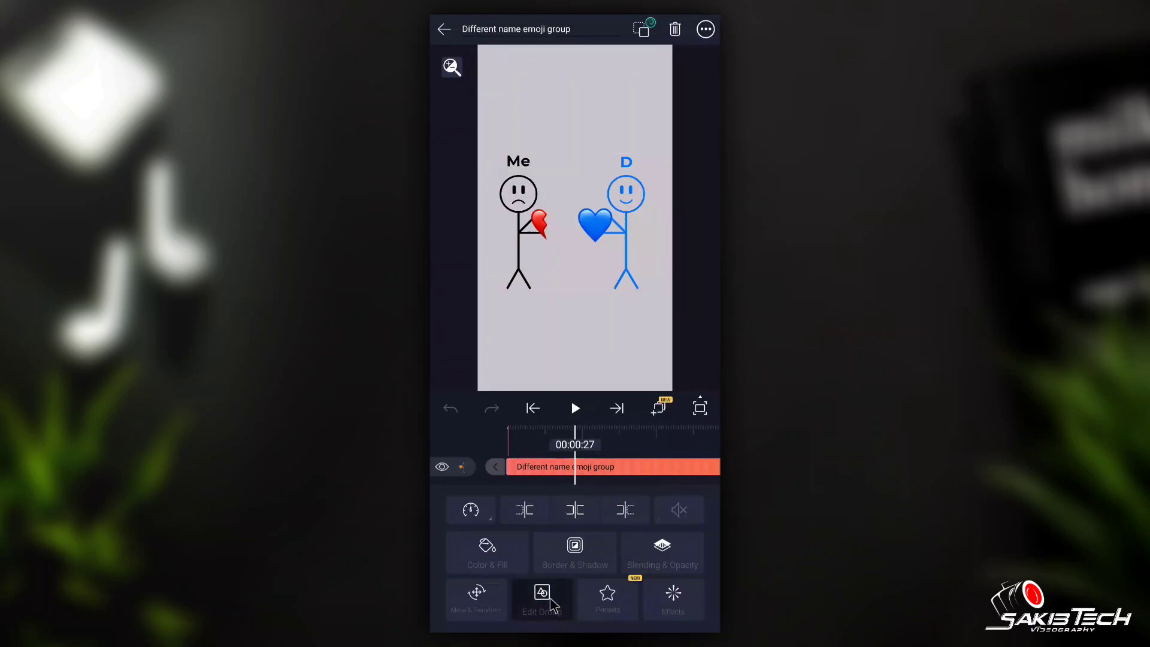
{"action": "scroll", "coordinate": [549, 544], "scroll_direction": "down", "scroll_amount": 5}
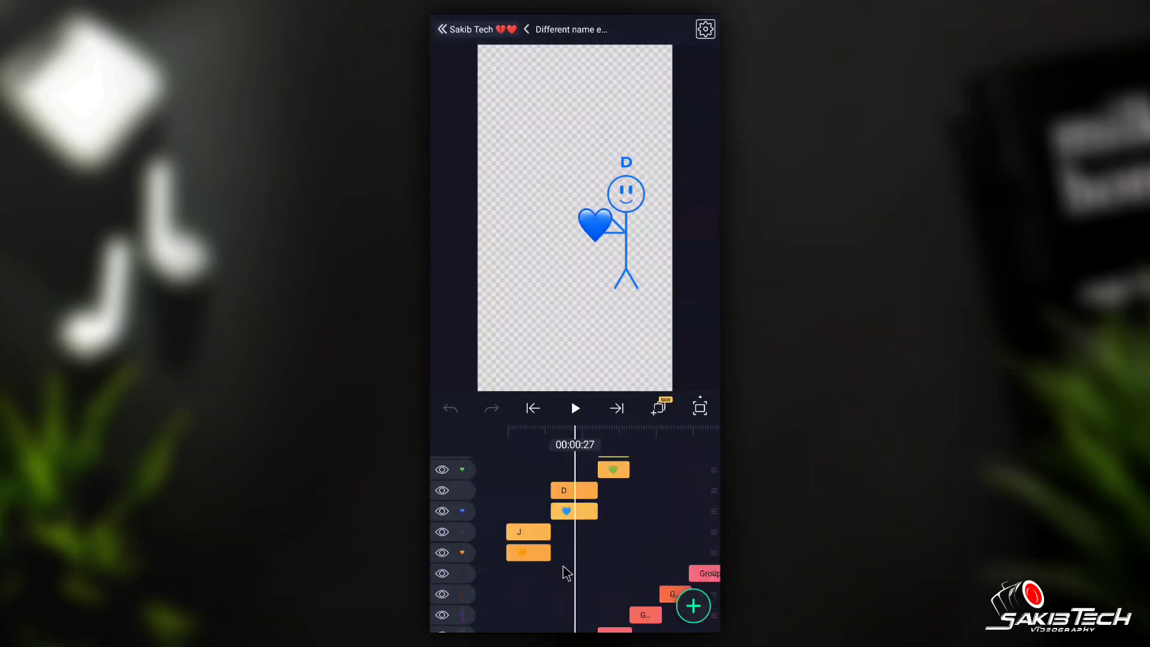
{"action": "left_click_drag", "start_coordinate": [572, 563], "coordinate": [617, 560]}
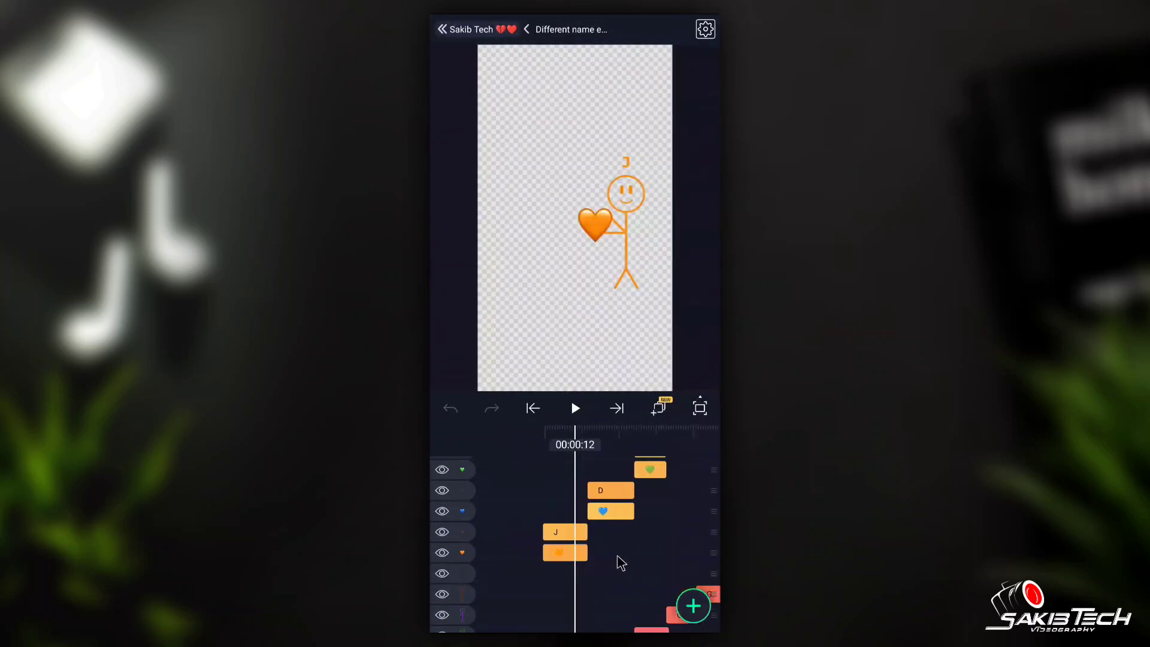
{"action": "left_click", "coordinate": [584, 551]}
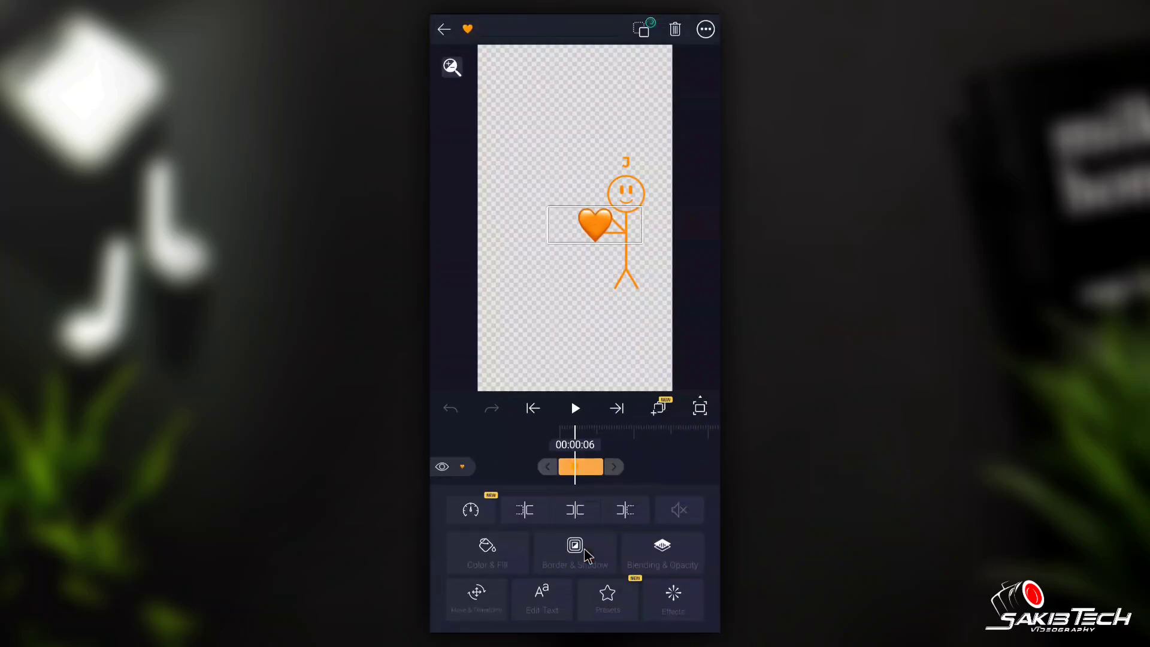
{"action": "left_click", "coordinate": [545, 603]}
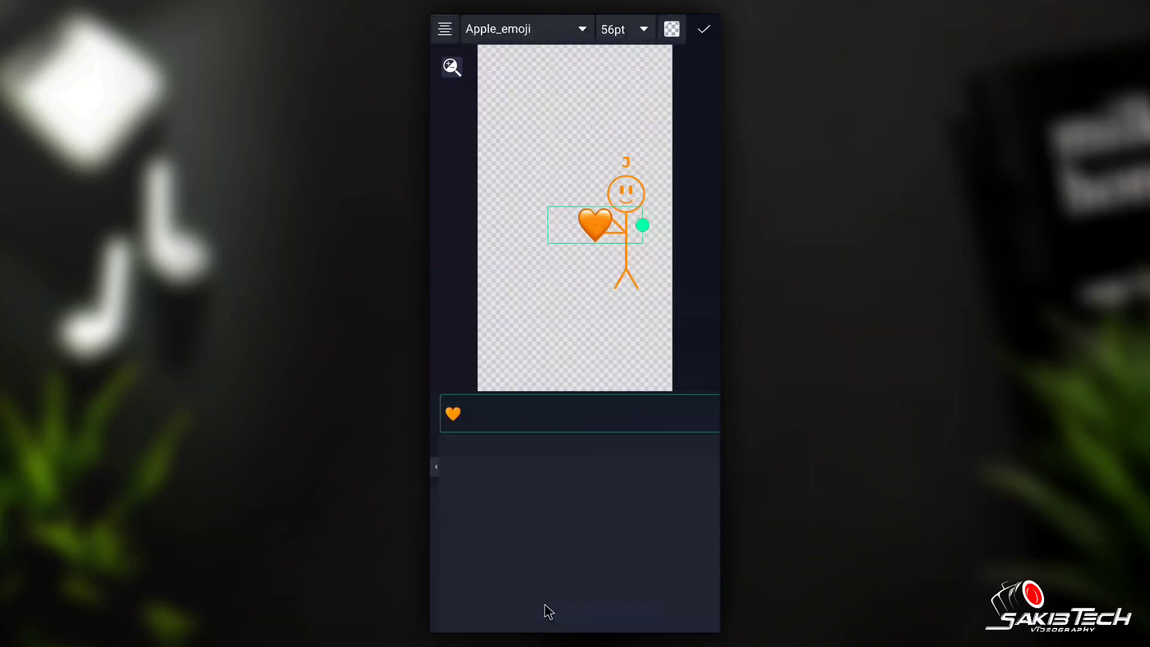
{"action": "left_click", "coordinate": [515, 31]}
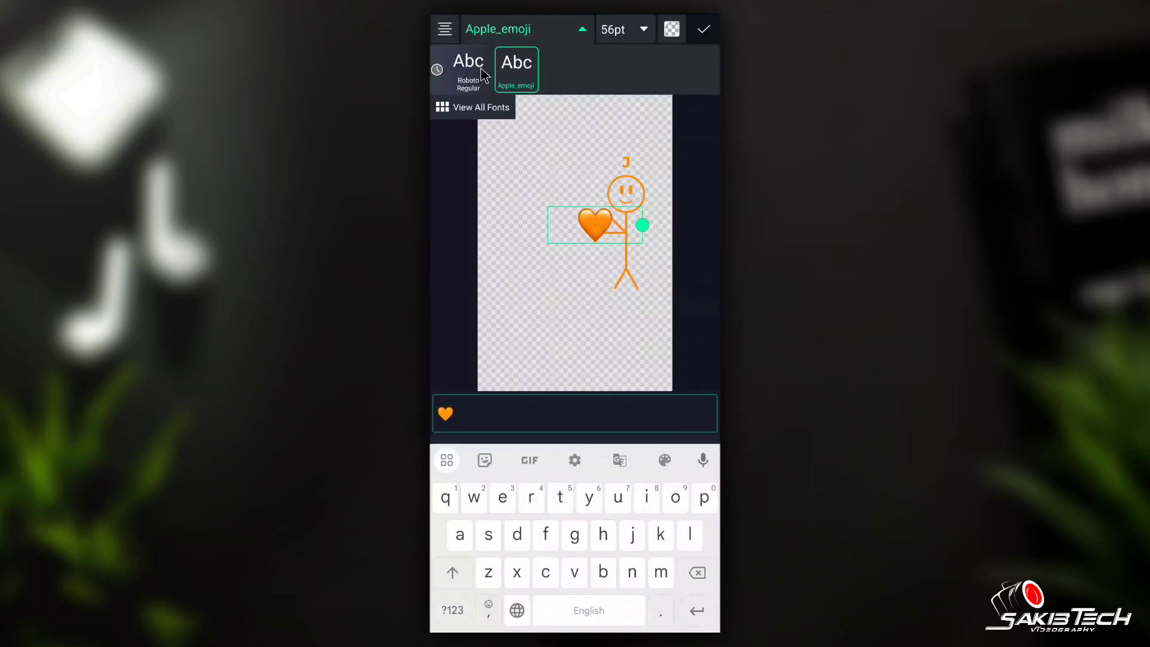
{"action": "left_click", "coordinate": [701, 33]}
{"action": "left_click", "coordinate": [702, 33]}
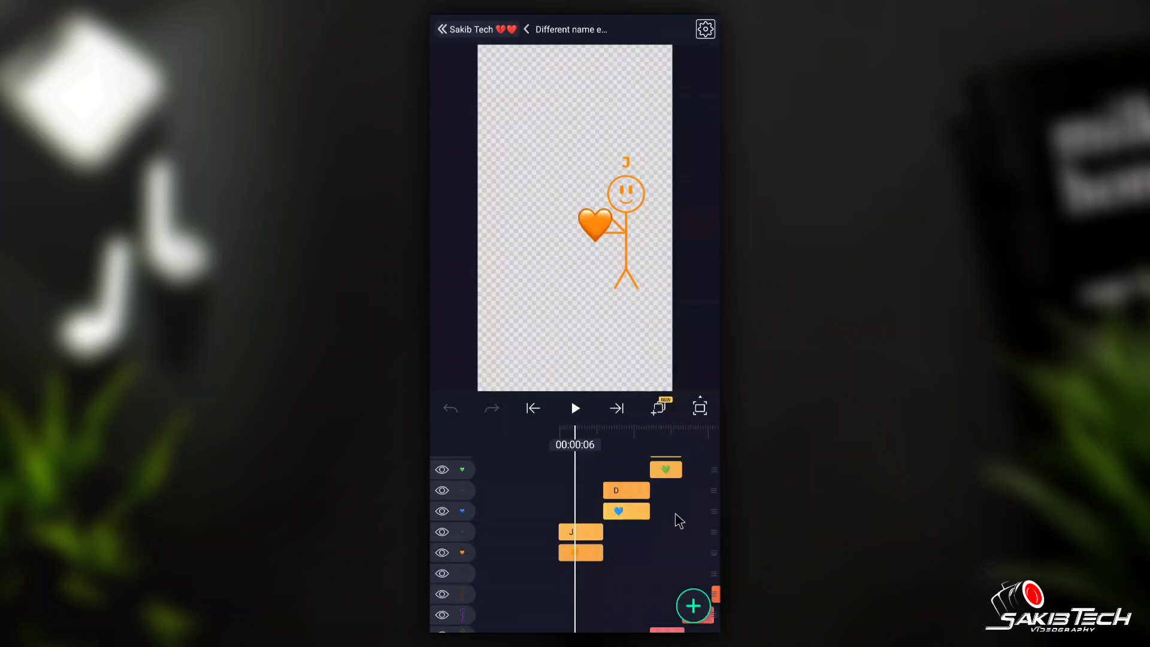
Look through the group's other letter and coloured heart layers along its timeline
{"action": "left_click_drag", "start_coordinate": [679, 521], "coordinate": [584, 527]}
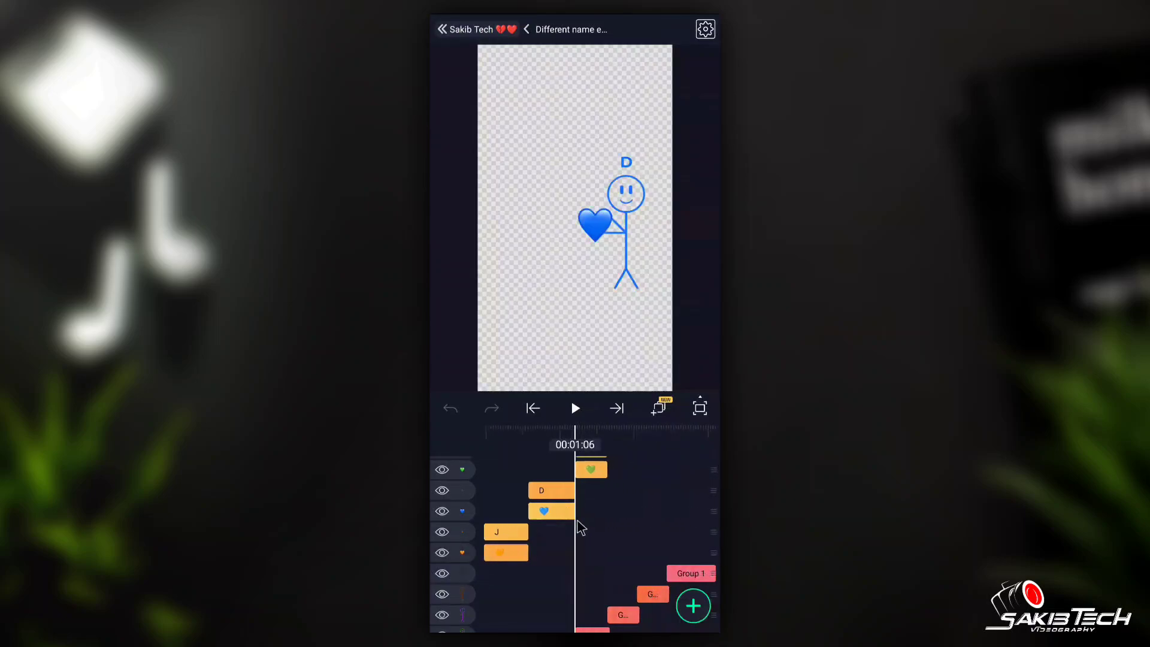
{"action": "scroll", "coordinate": [634, 531], "scroll_direction": "down", "scroll_amount": 3}
{"action": "scroll", "coordinate": [645, 481], "scroll_direction": "up", "scroll_amount": 3}
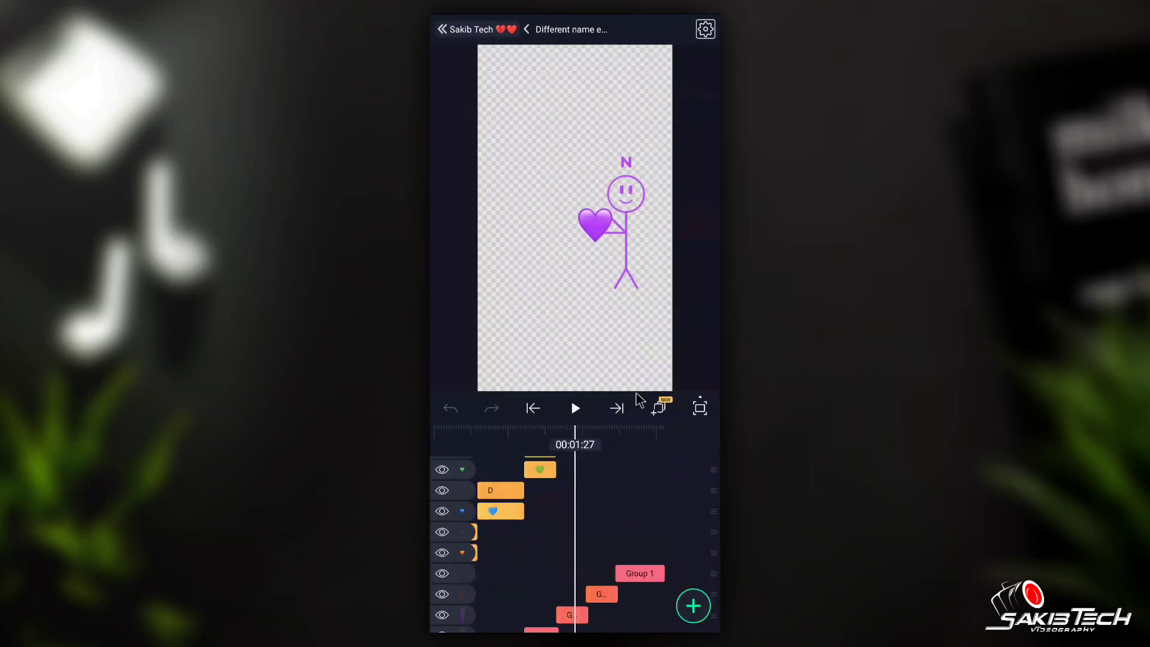
{"action": "scroll", "coordinate": [538, 570], "scroll_direction": "down", "scroll_amount": 3}
{"action": "left_click_drag", "start_coordinate": [539, 570], "coordinate": [659, 544]}
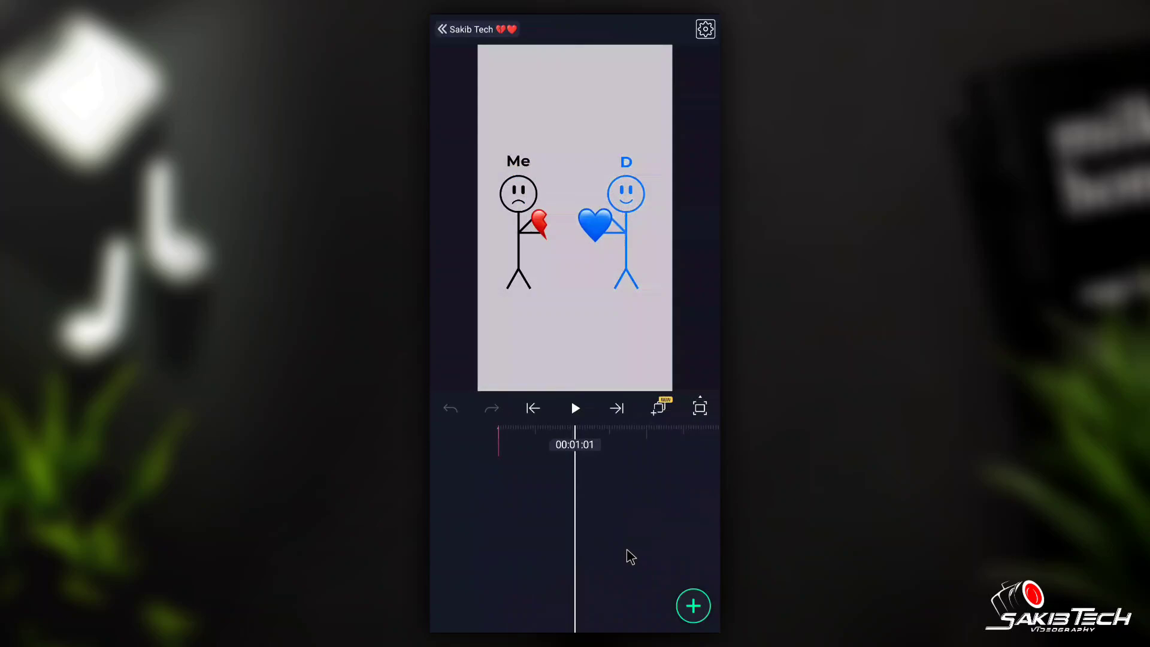
Enter the "Last name and emoji" group located at about 7 seconds on the main project timeline
{"action": "left_click_drag", "start_coordinate": [636, 529], "coordinate": [516, 511]}
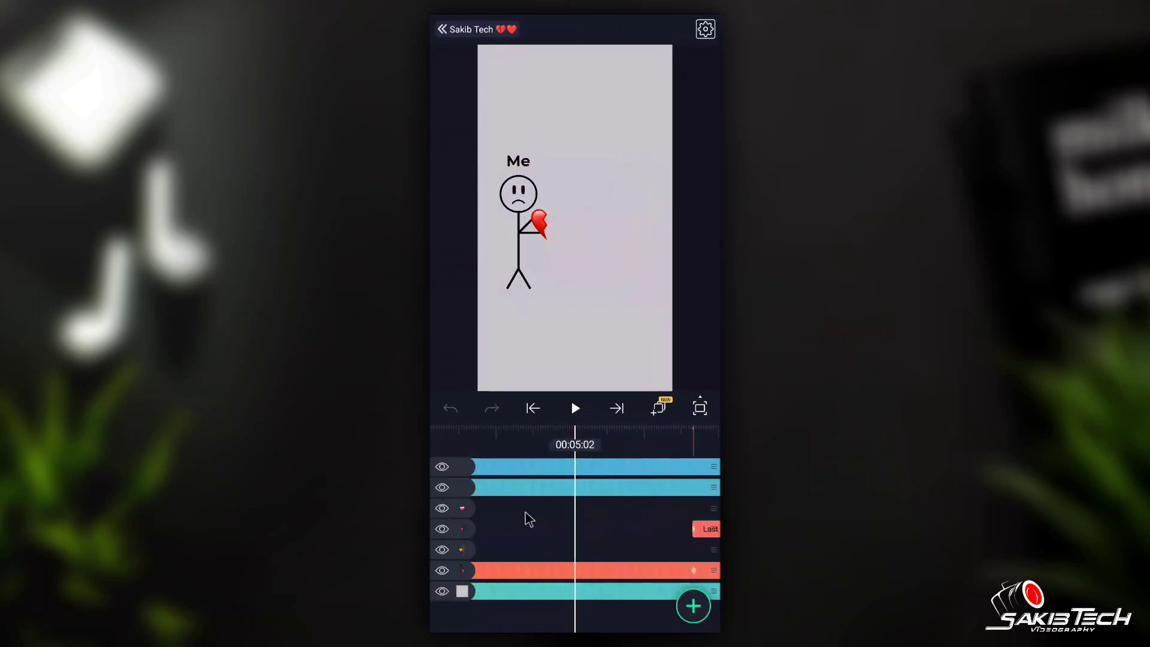
{"action": "left_click_drag", "start_coordinate": [681, 541], "coordinate": [541, 524]}
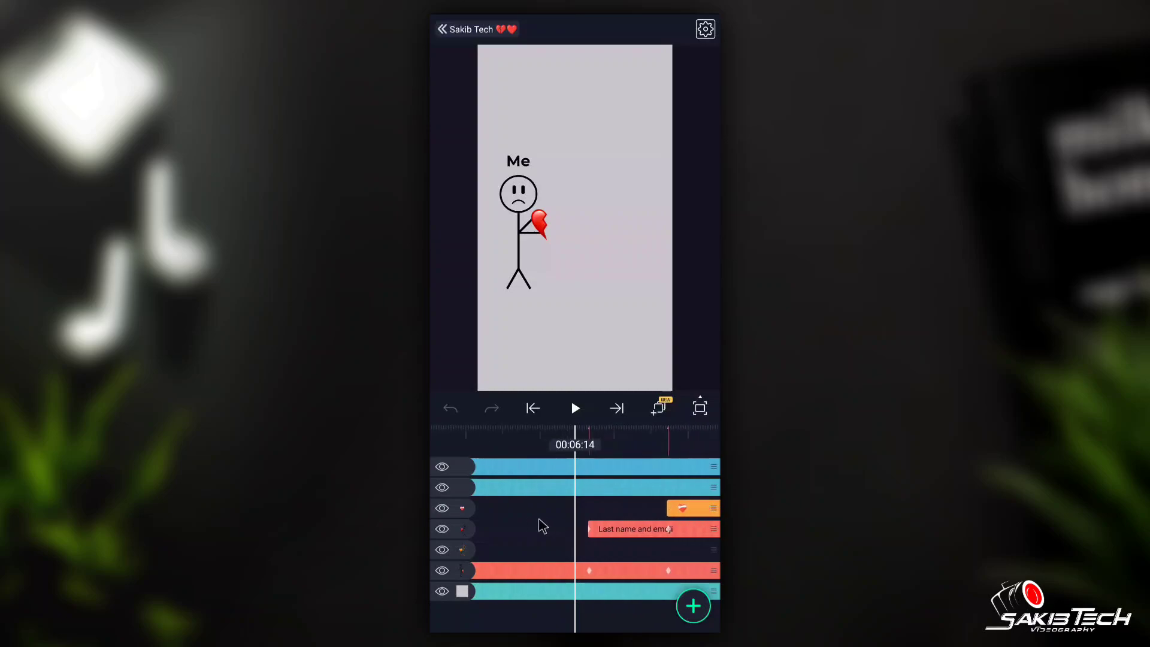
{"action": "left_click", "coordinate": [598, 530]}
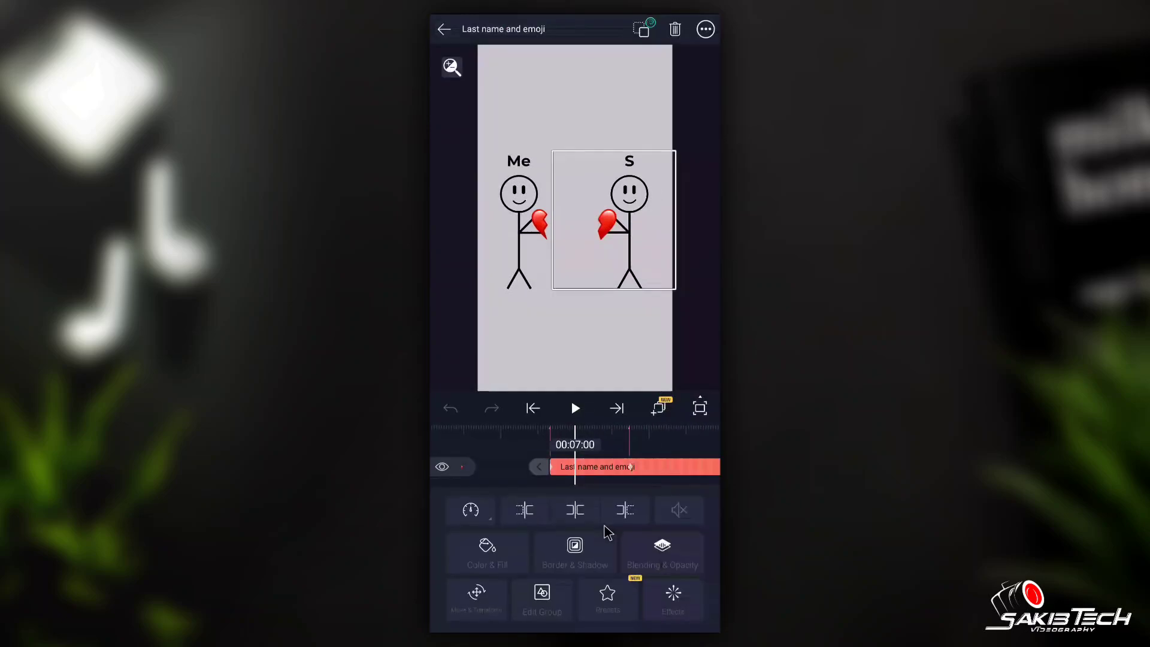
{"action": "left_click", "coordinate": [560, 605]}
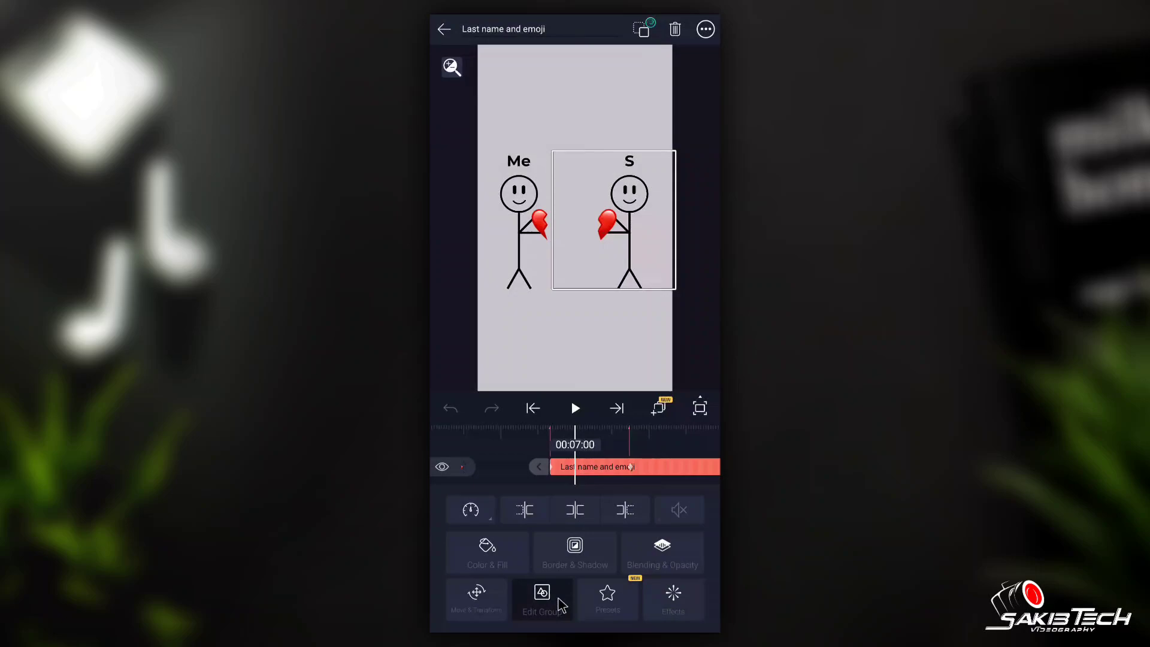
{"action": "left_click_drag", "start_coordinate": [624, 552], "coordinate": [665, 548]}
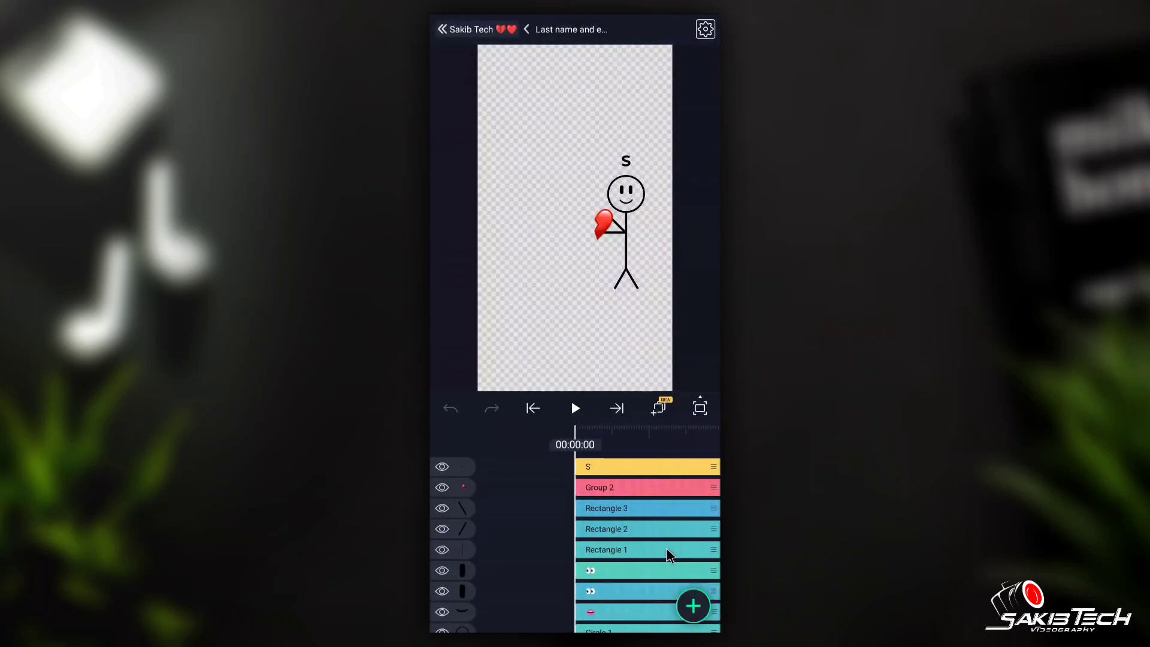
Check the text and font settings of the name letter above the stick figure
{"action": "left_click", "coordinate": [598, 466]}
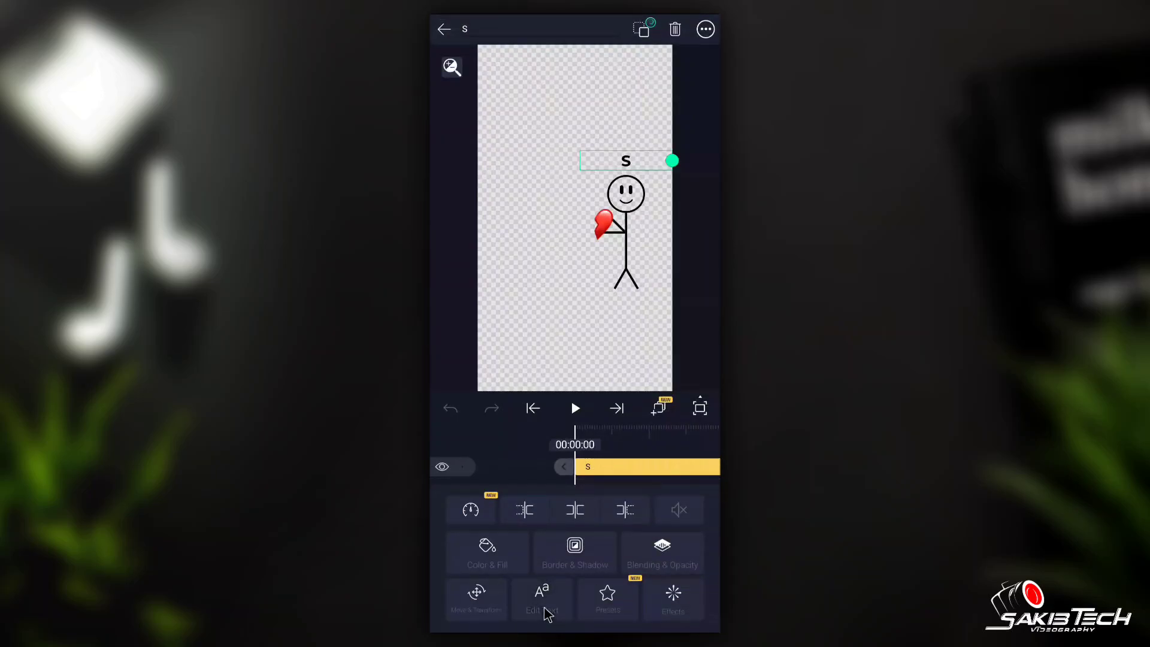
{"action": "left_click", "coordinate": [542, 599]}
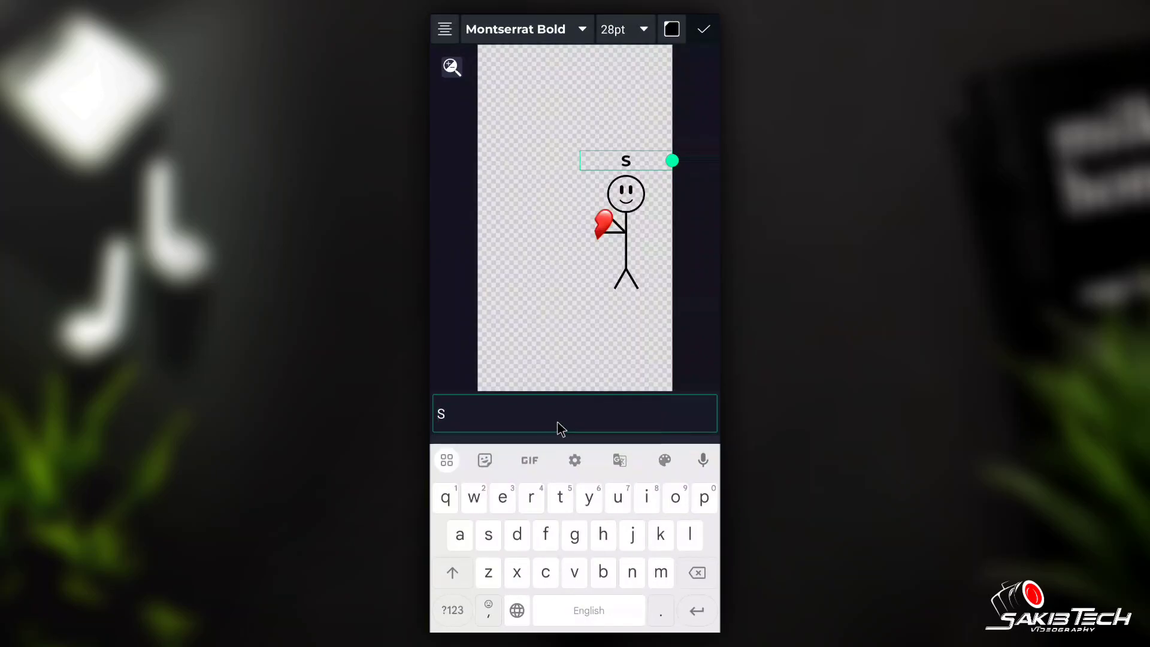
{"action": "left_click", "coordinate": [701, 29]}
{"action": "left_click", "coordinate": [527, 468]}
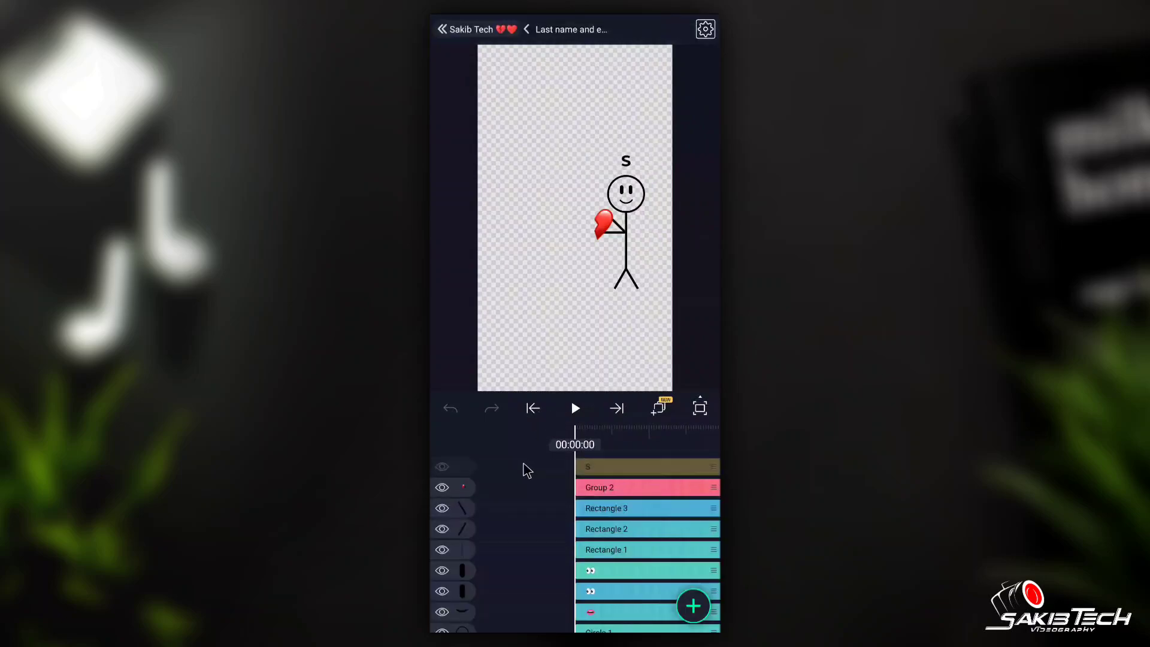
Enter Group 2 and its nested Group 1, and open the broken-heart emoji text for editing
{"action": "left_click", "coordinate": [612, 494]}
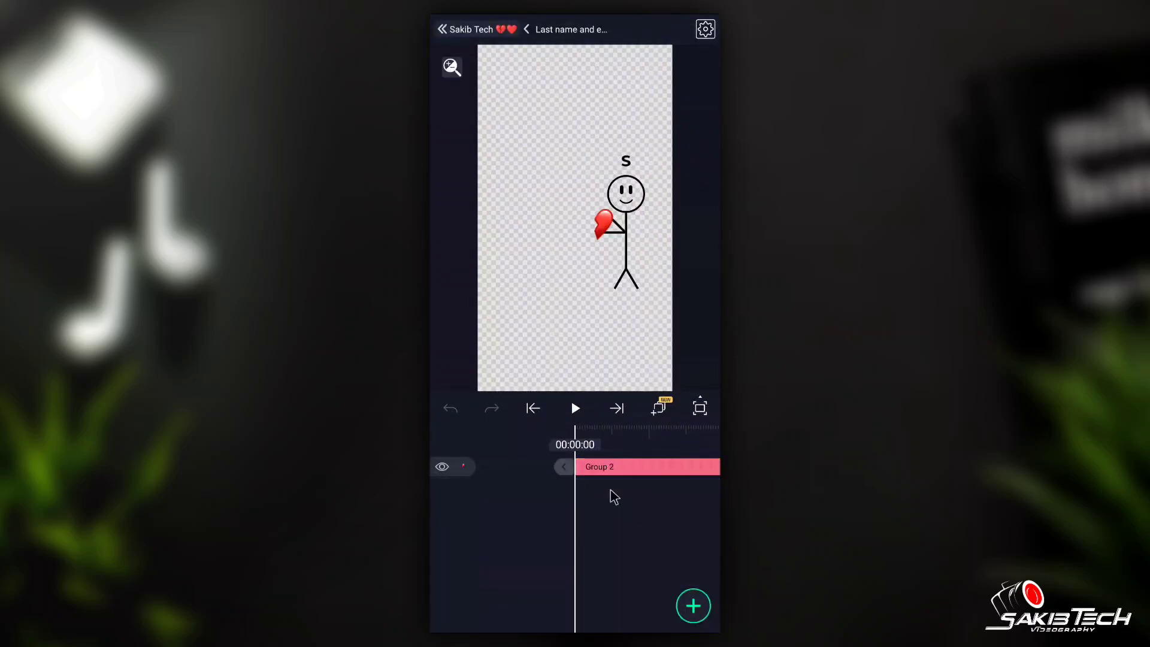
{"action": "left_click", "coordinate": [546, 611]}
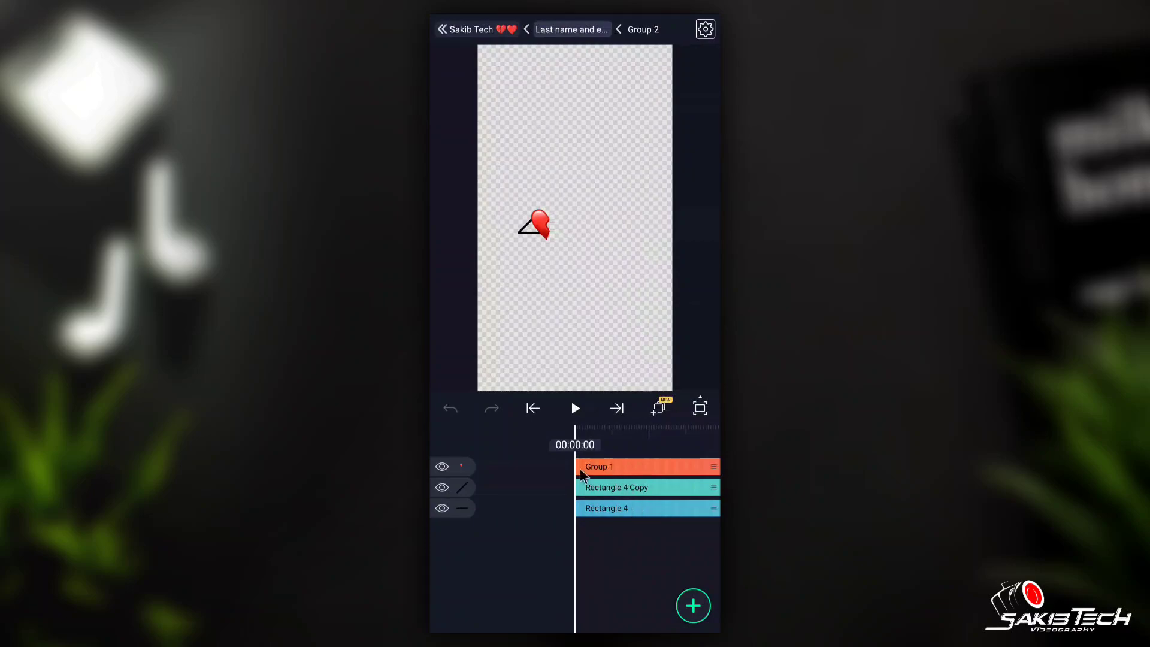
{"action": "left_click", "coordinate": [602, 469]}
{"action": "left_click", "coordinate": [550, 614]}
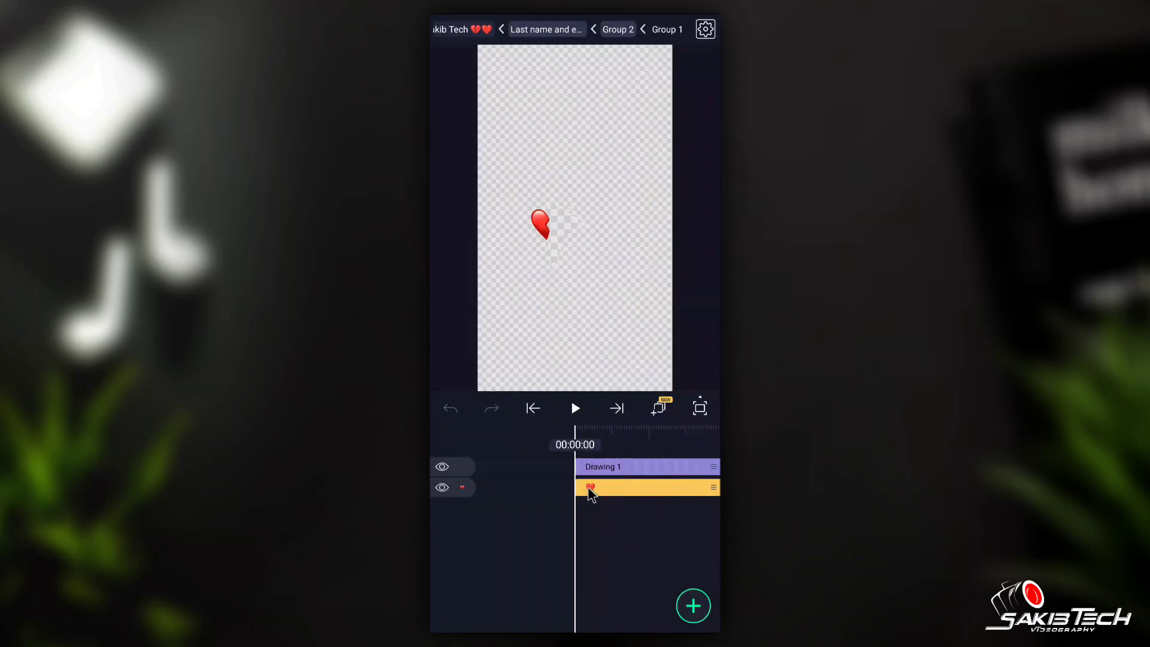
{"action": "left_click", "coordinate": [616, 488]}
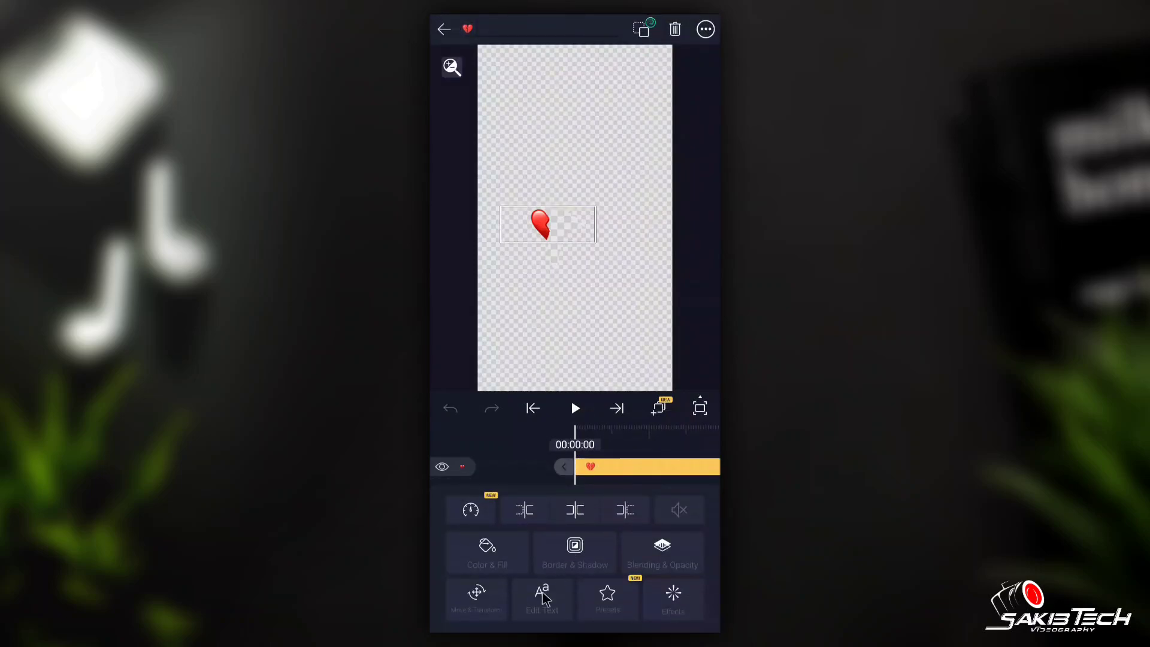
{"action": "left_click", "coordinate": [565, 603]}
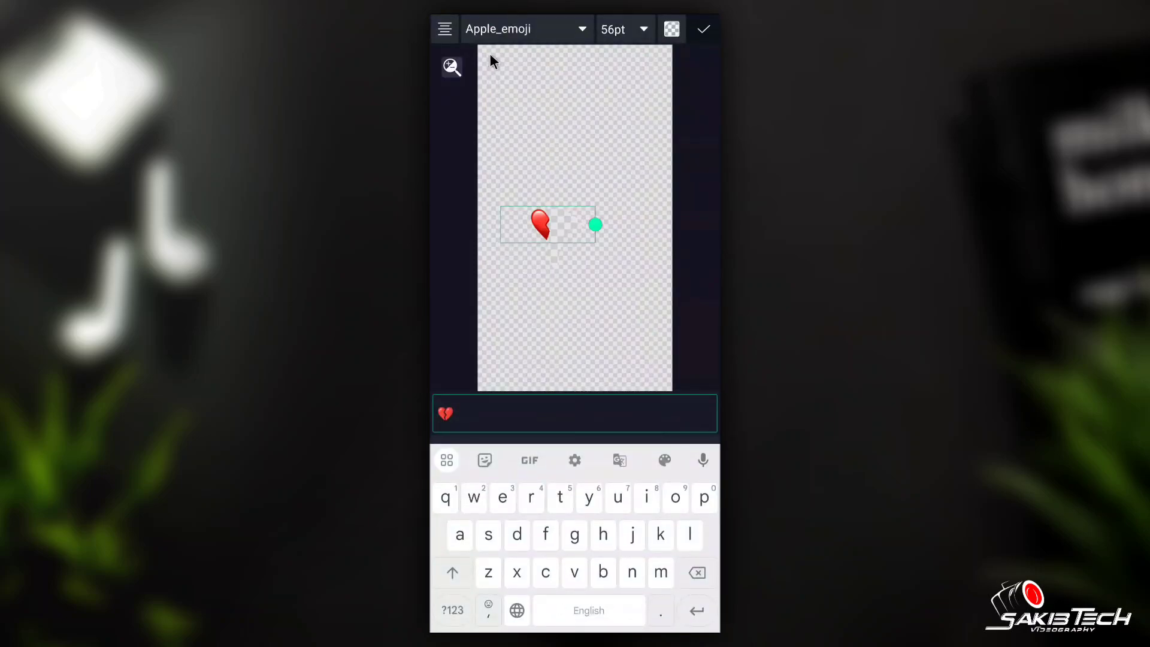
Check that the broken-heart text uses the Apple_emoji font, and return to the main project timeline
{"action": "left_click", "coordinate": [503, 31]}
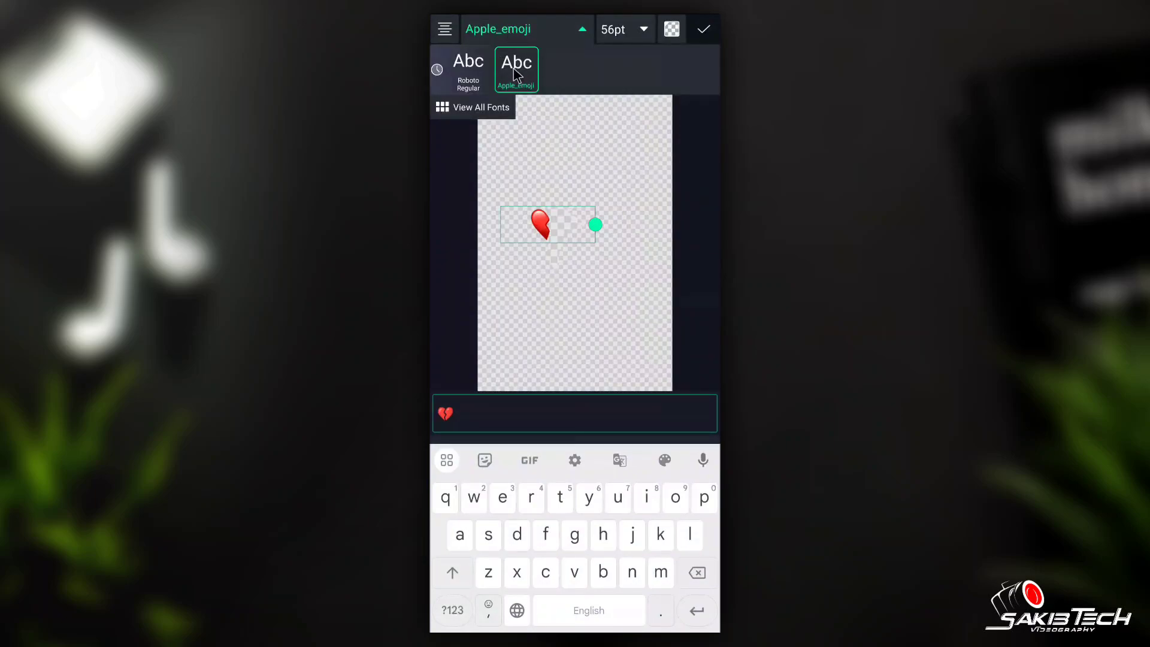
{"action": "left_click", "coordinate": [704, 32]}
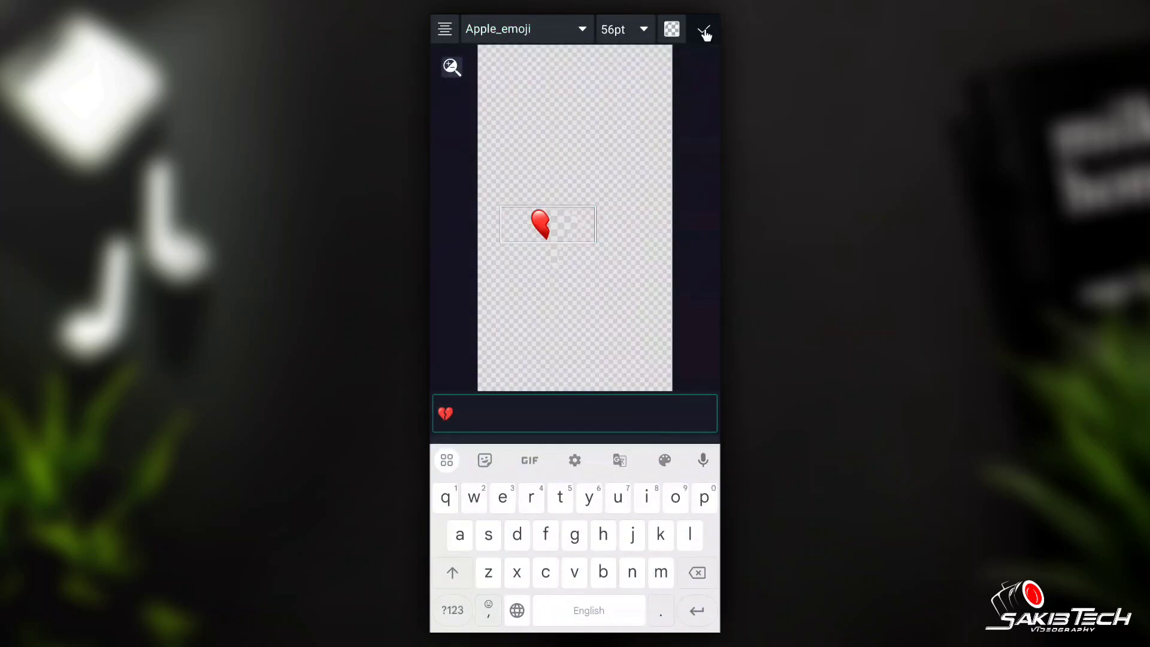
{"action": "left_click", "coordinate": [704, 32]}
{"action": "left_click", "coordinate": [508, 457]}
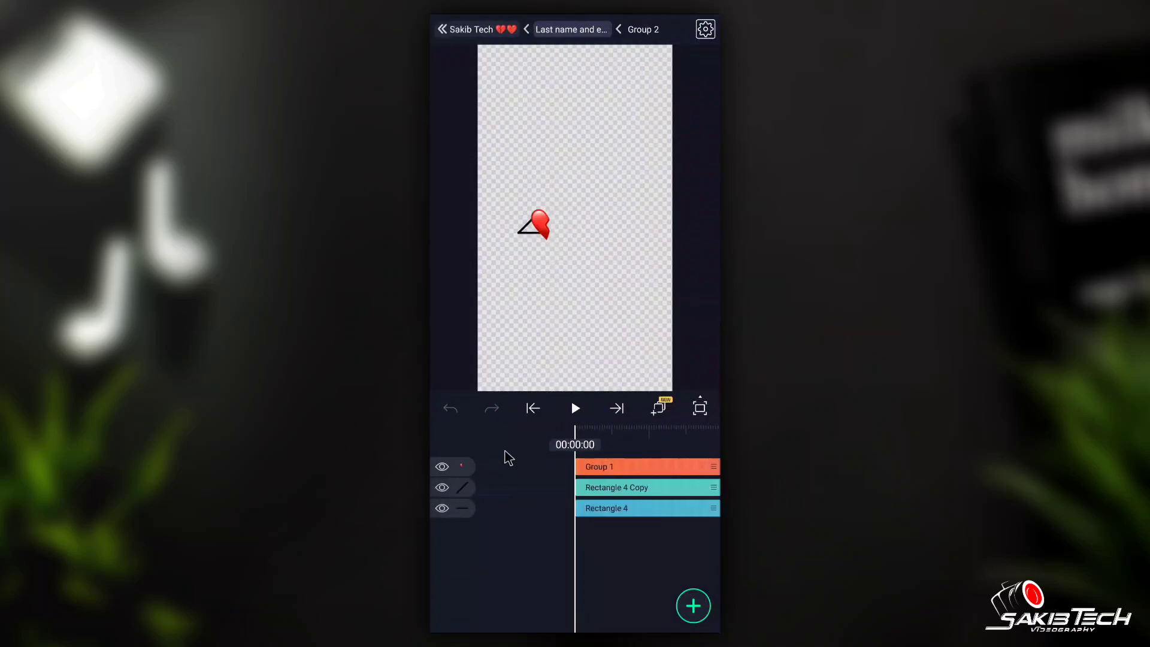
{"action": "key", "text": "Escape"}
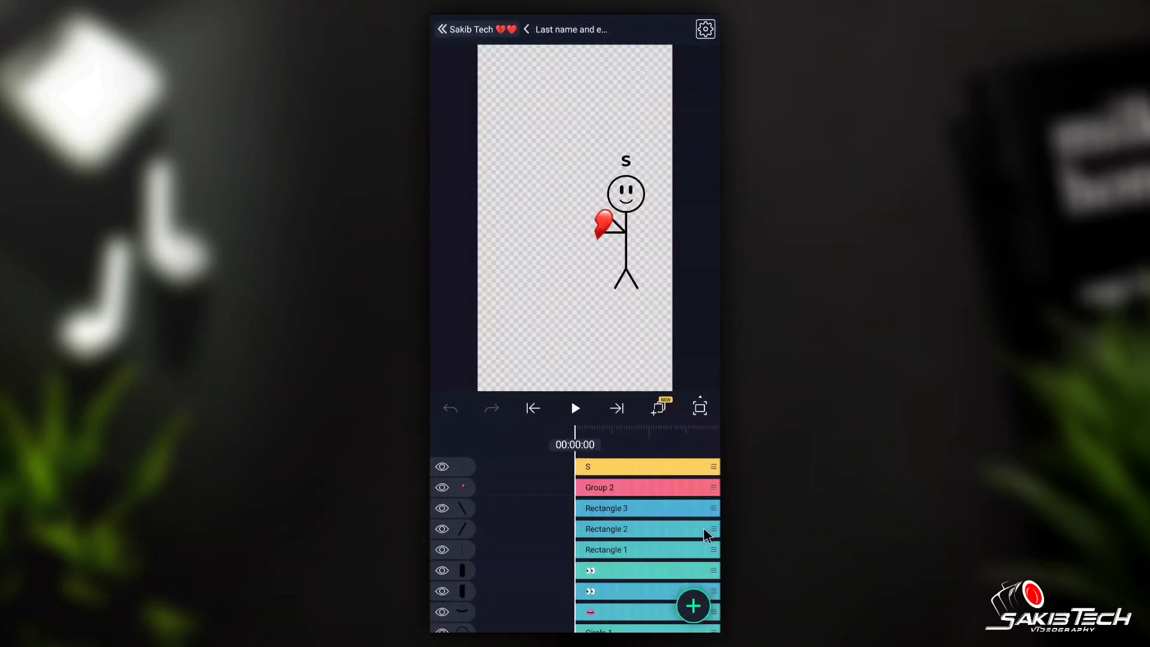
{"action": "key", "text": "Escape"}
Insert the sad stick-figure video from the media library at the start of the main timeline
{"action": "left_click_drag", "start_coordinate": [594, 520], "coordinate": [688, 547]}
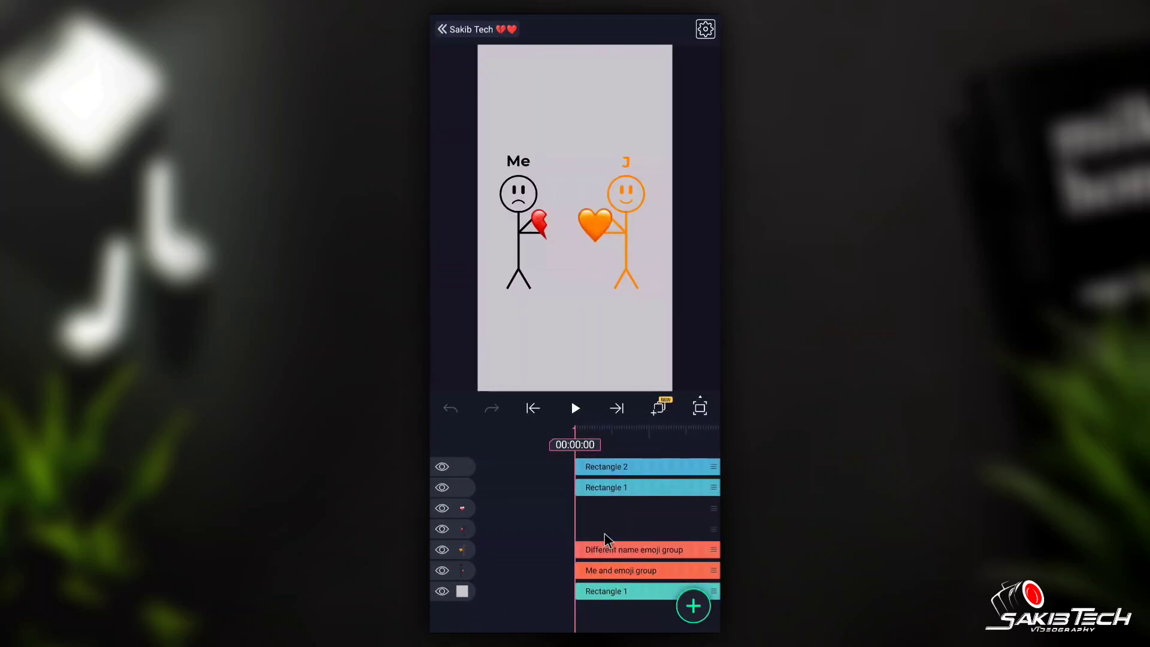
{"action": "left_click", "coordinate": [695, 607]}
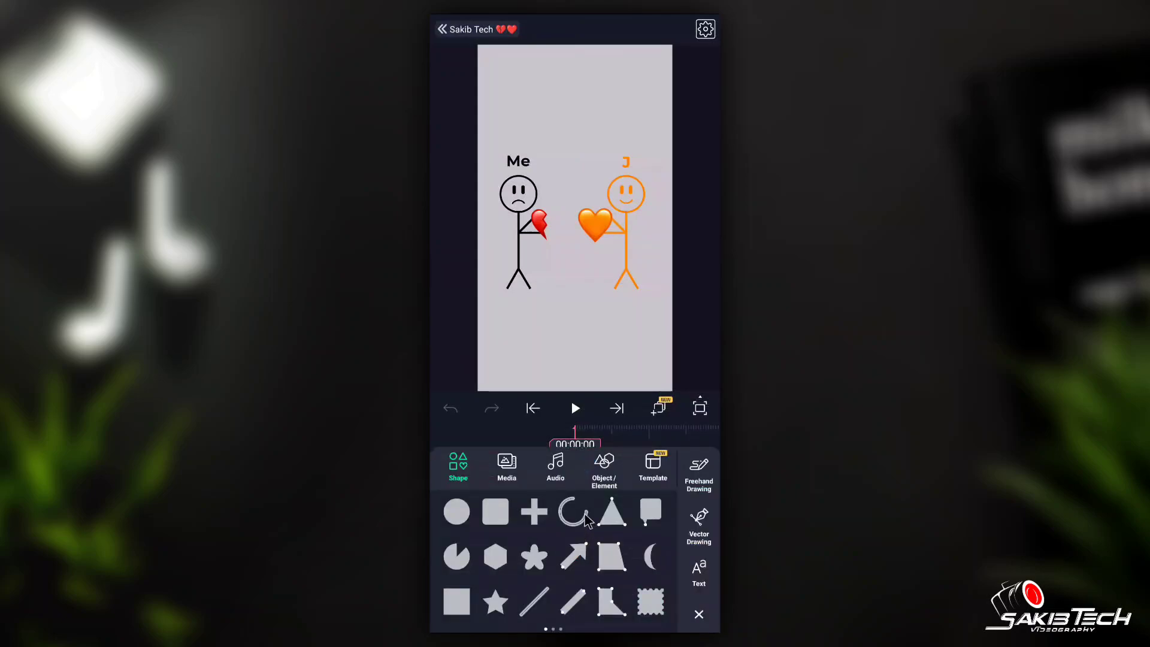
{"action": "left_click", "coordinate": [507, 466]}
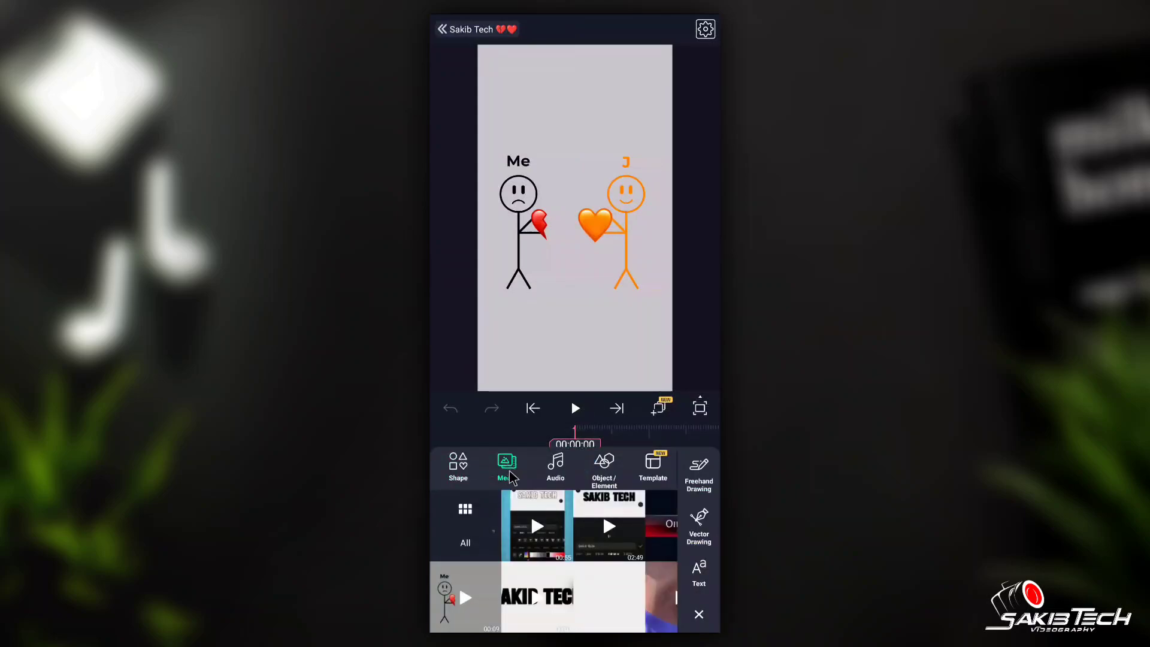
{"action": "left_click", "coordinate": [472, 509]}
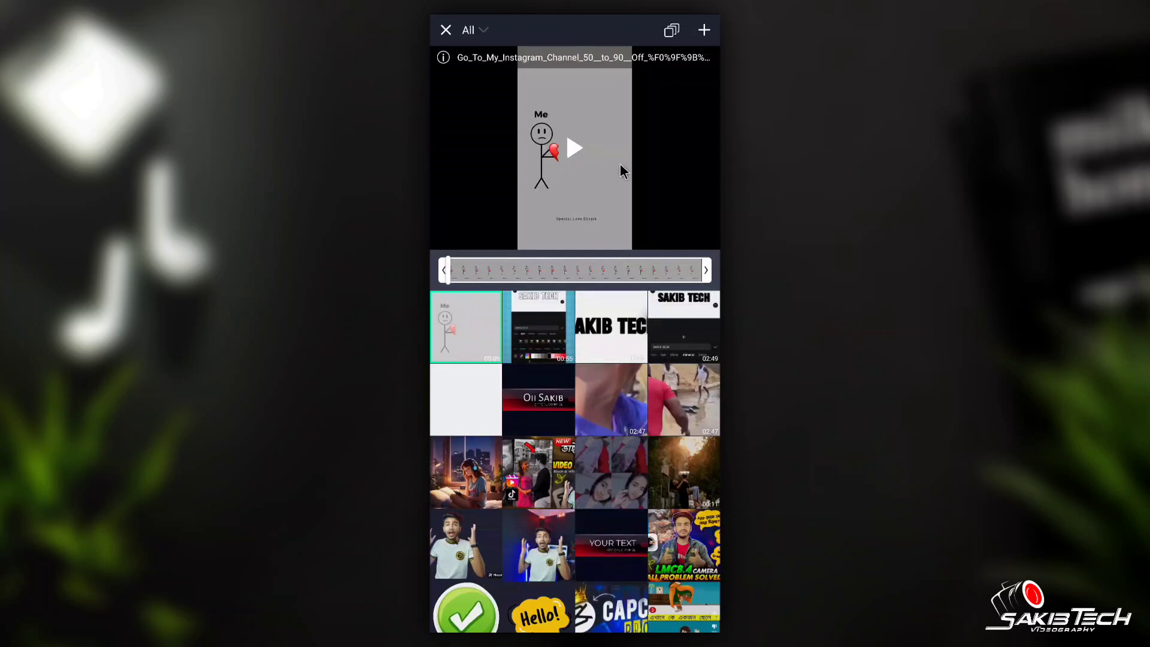
{"action": "left_click", "coordinate": [705, 30]}
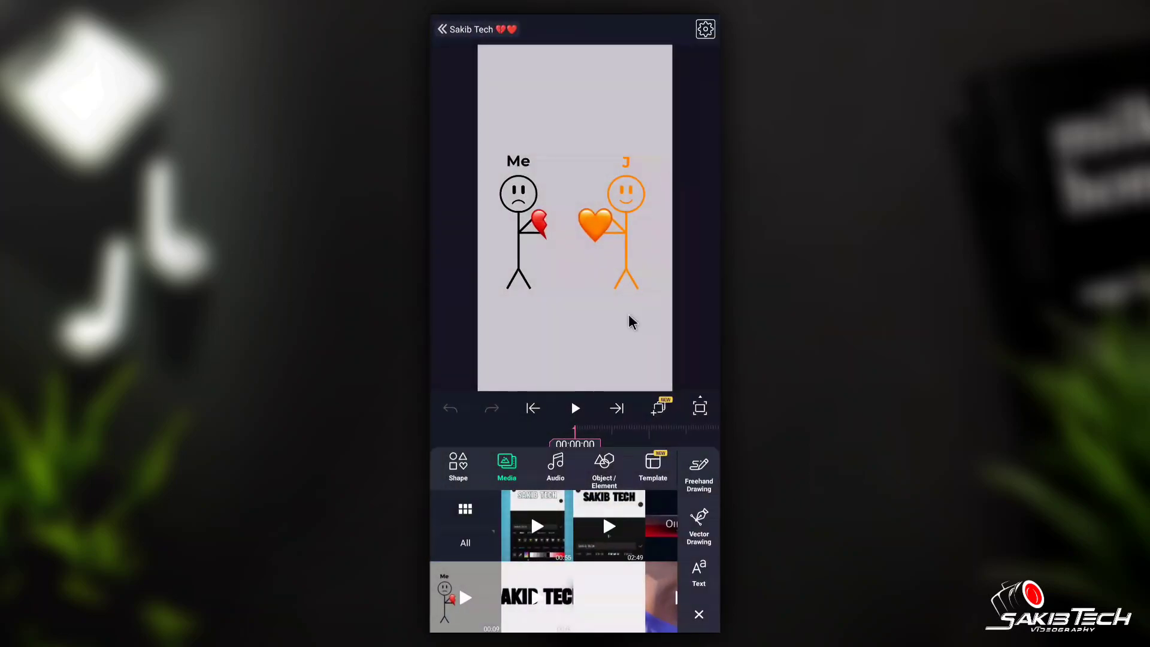
Extract the audio of the inserted stick-figure video into its own layer
{"action": "left_click", "coordinate": [637, 464]}
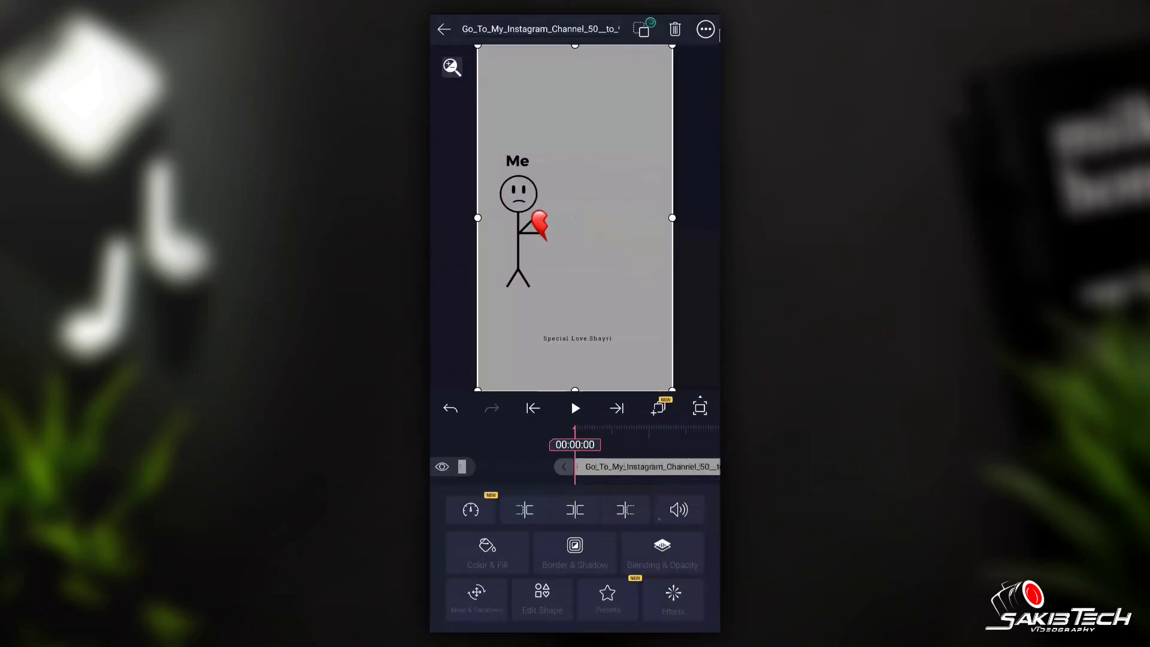
{"action": "left_click", "coordinate": [706, 28]}
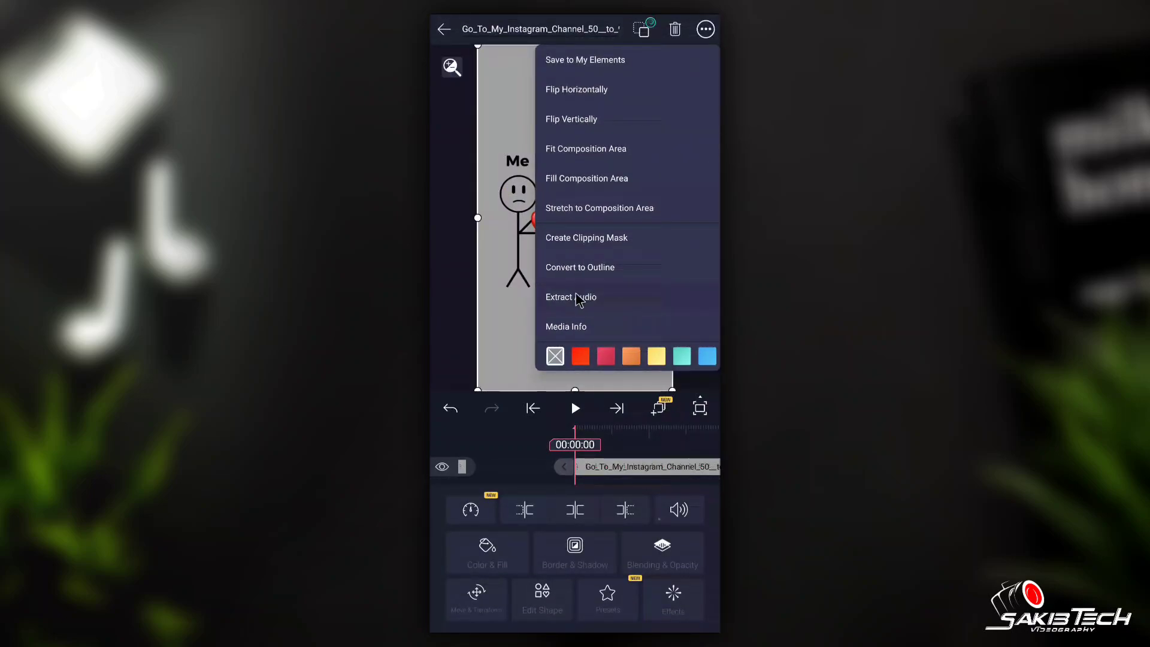
{"action": "left_click", "coordinate": [618, 297]}
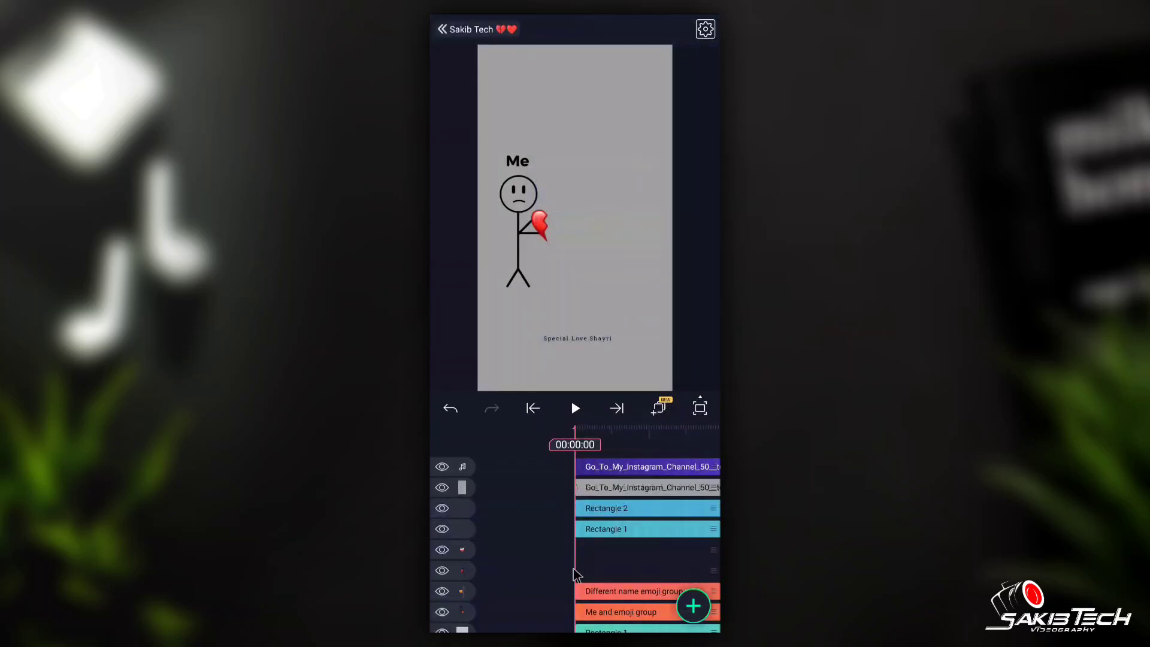
Delete the inserted video layer while keeping its extracted audio, and preview the project with the sound
{"action": "left_click", "coordinate": [600, 486]}
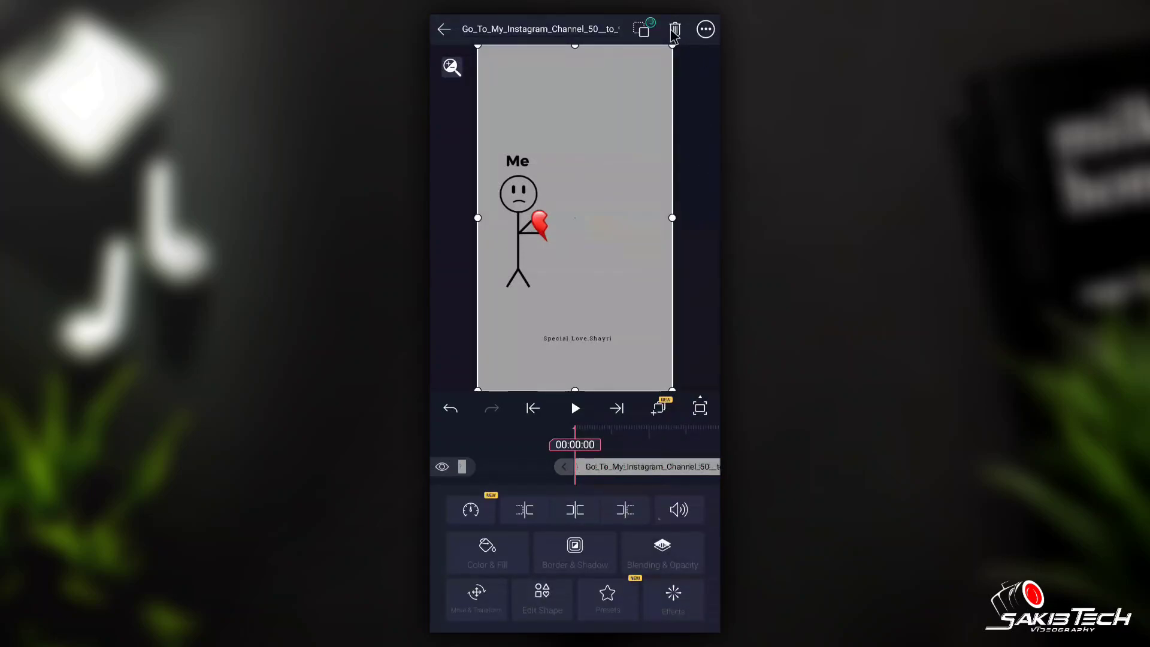
{"action": "left_click", "coordinate": [674, 30]}
{"action": "left_click", "coordinate": [540, 473]}
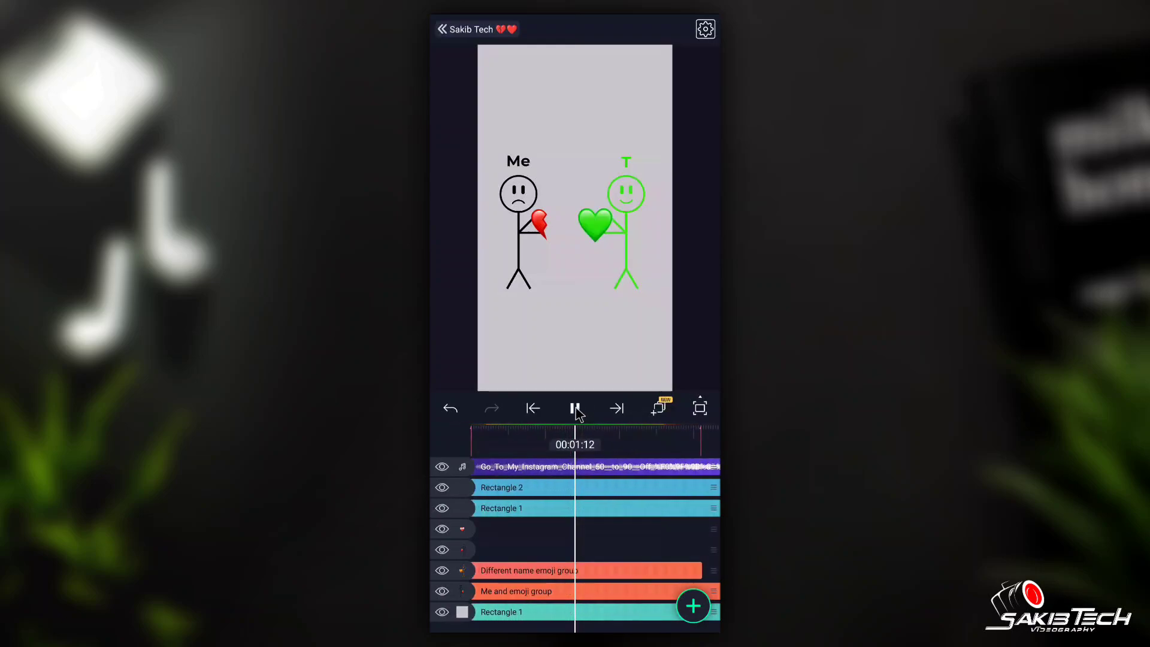
{"action": "left_click", "coordinate": [575, 410]}
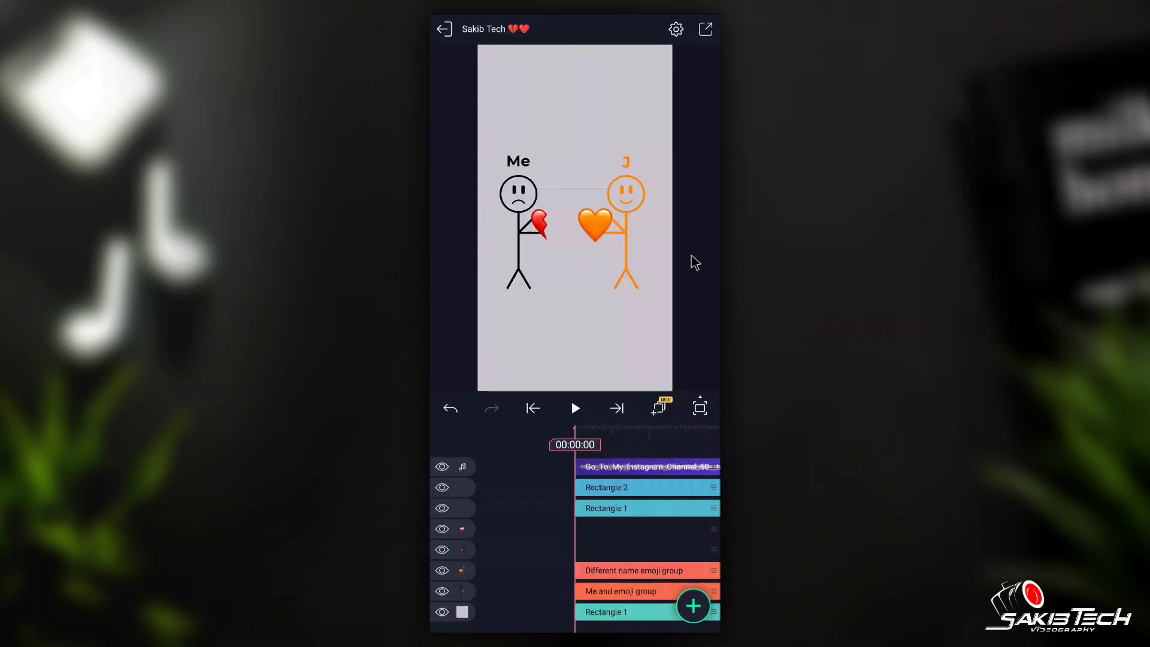
Export the project as a 1080p (FHD) H.264/AVC video at full frame rate with the quality raised
{"action": "left_click", "coordinate": [706, 30]}
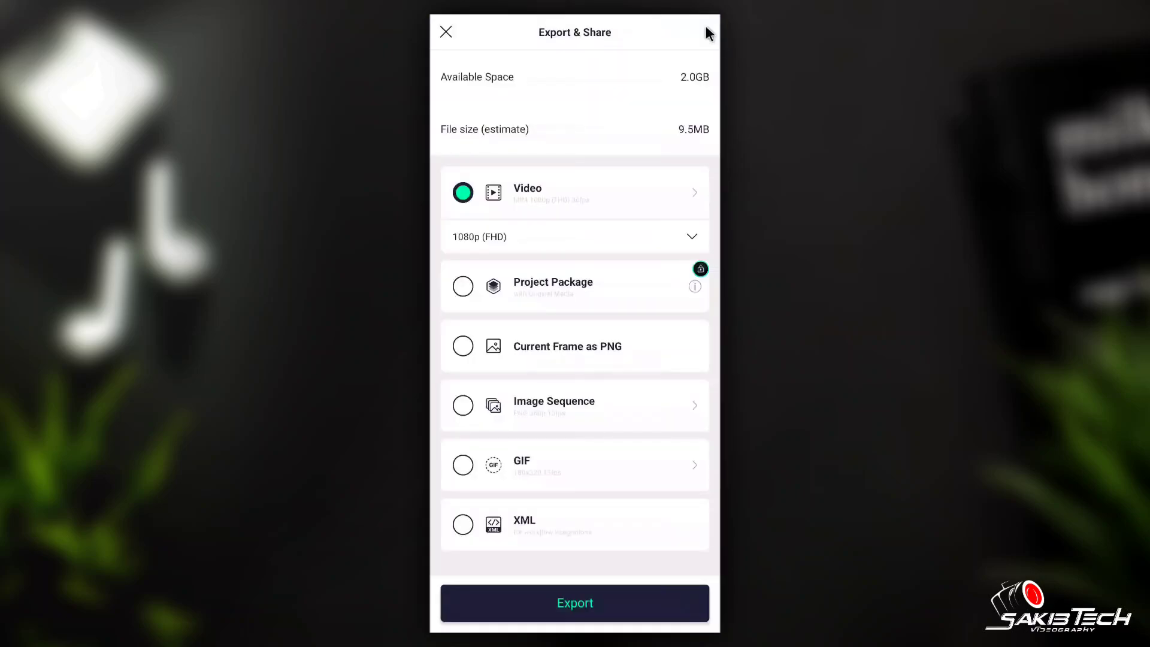
{"action": "left_click", "coordinate": [692, 193]}
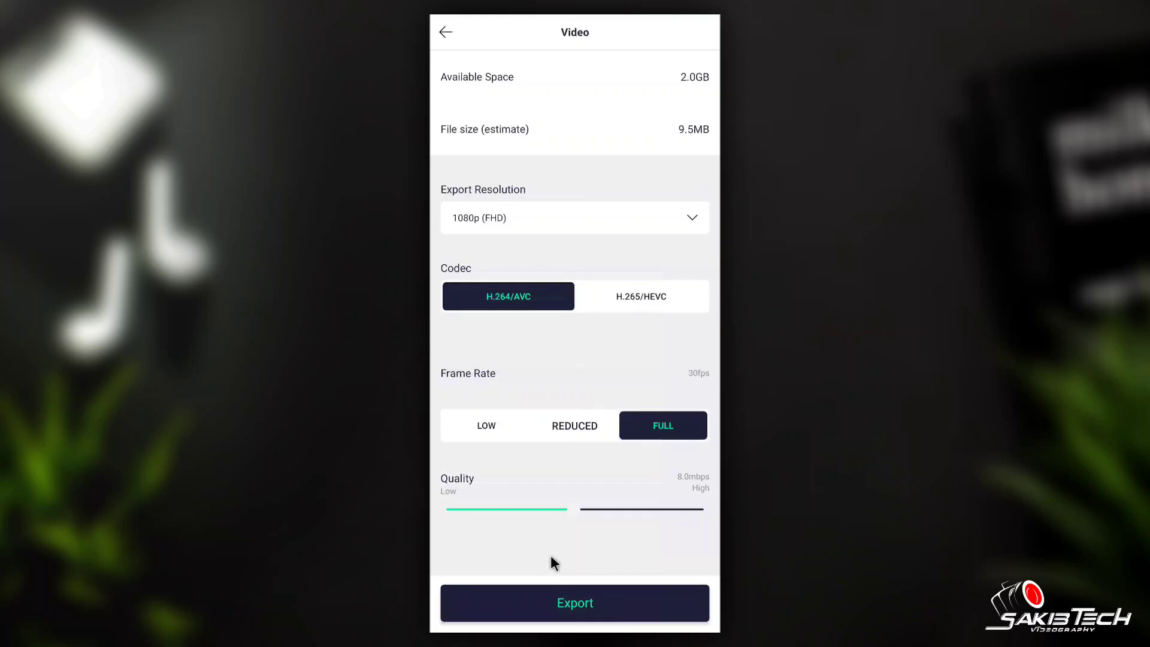
{"action": "left_click_drag", "start_coordinate": [627, 510], "coordinate": [666, 510]}
{"action": "left_click", "coordinate": [593, 604]}
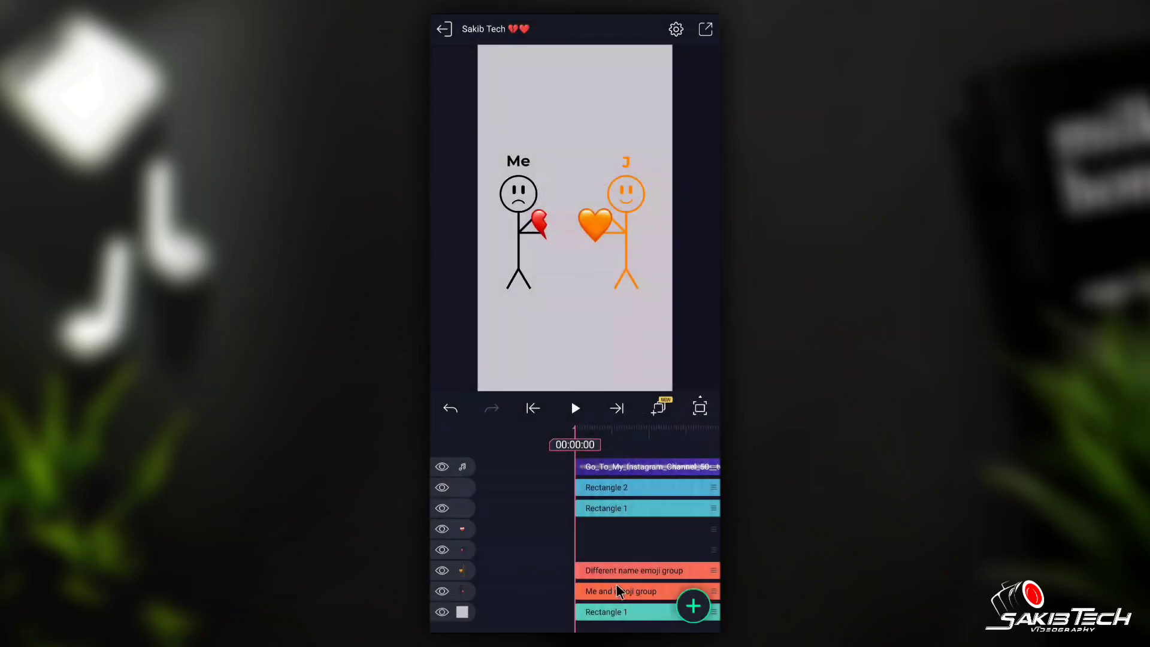